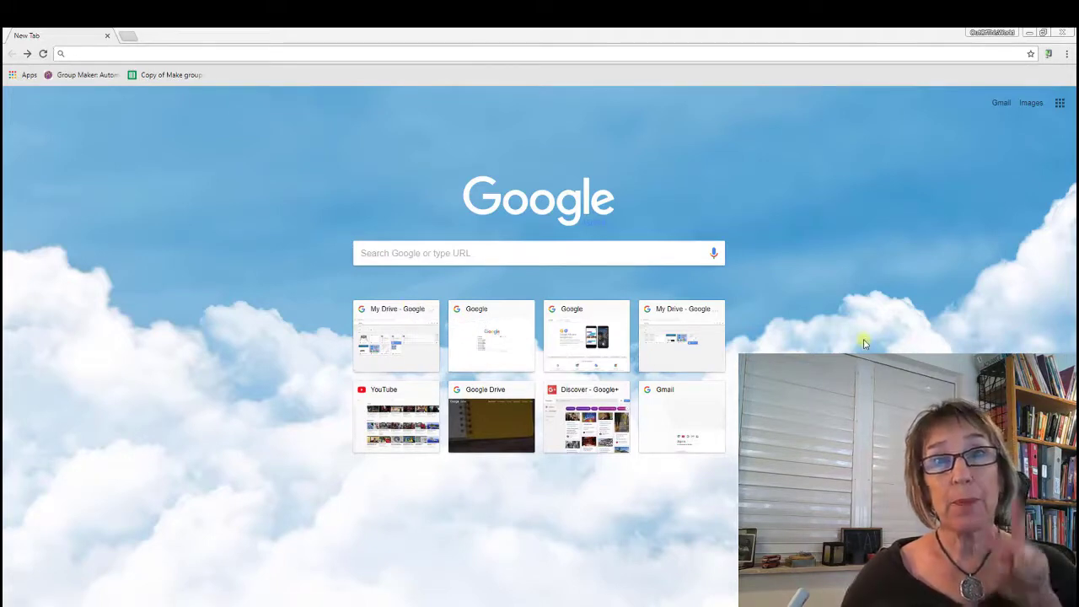
# Step: Open Google Drive from the Google apps grid and sign in with the saved account's password
pyautogui.click(1061, 106)
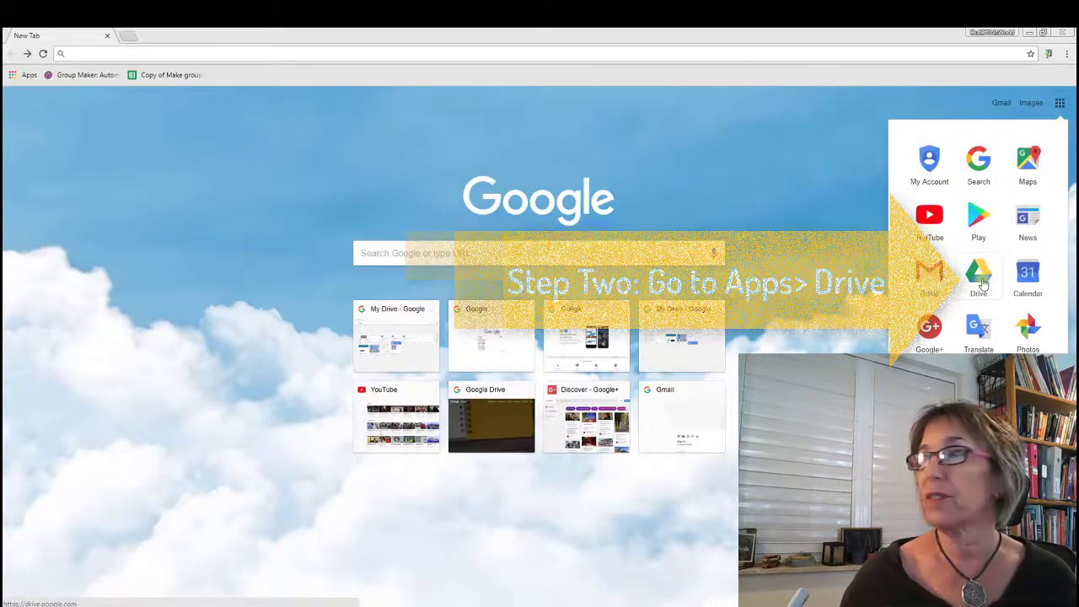
pyautogui.click(978, 278)
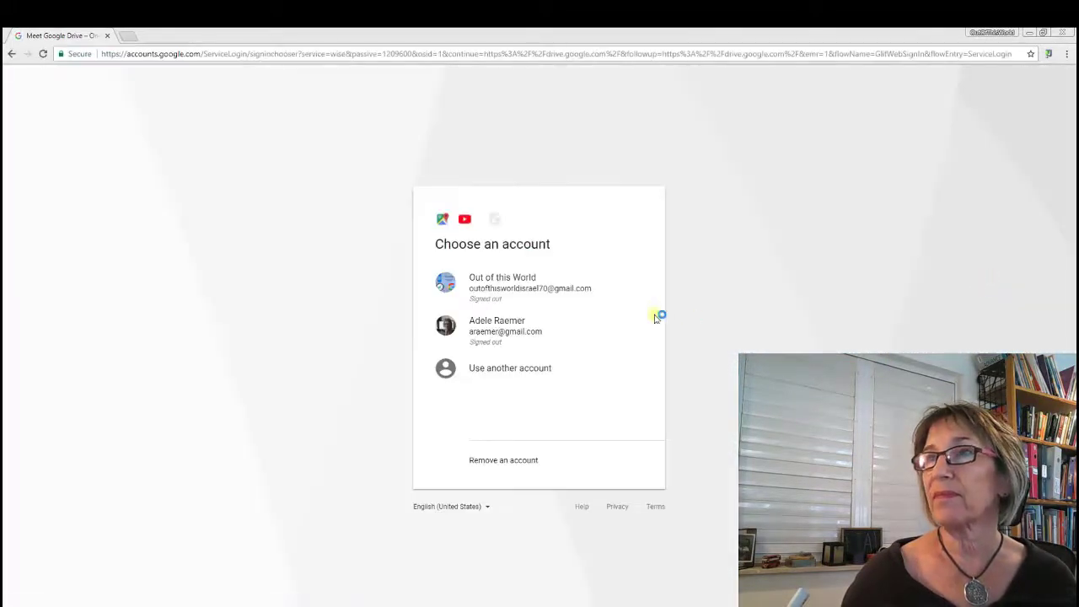
pyautogui.click(547, 286)
pyautogui.write('***')
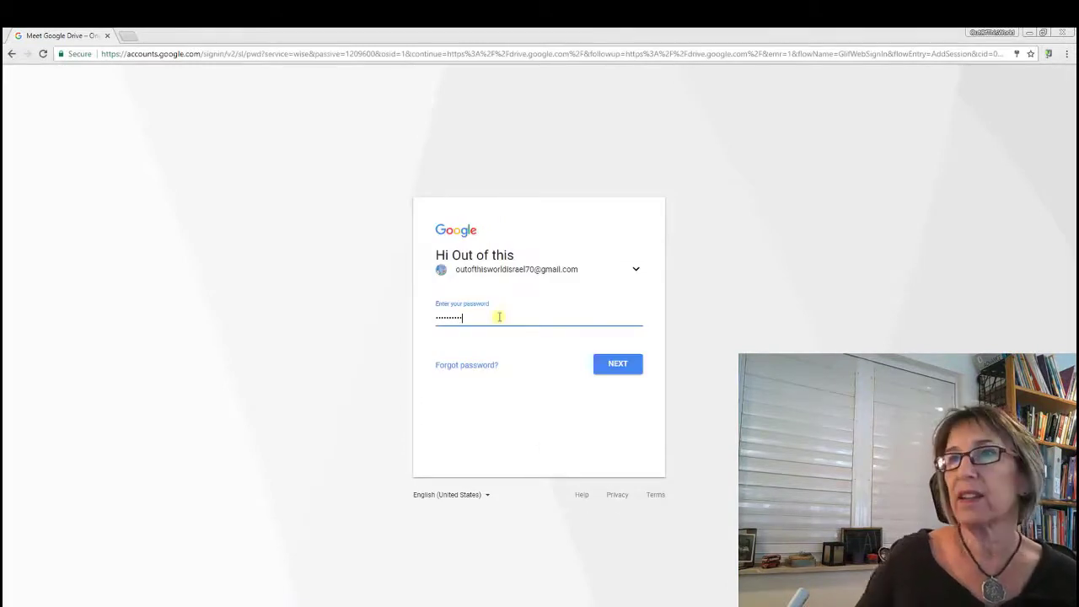
pyautogui.click(619, 363)
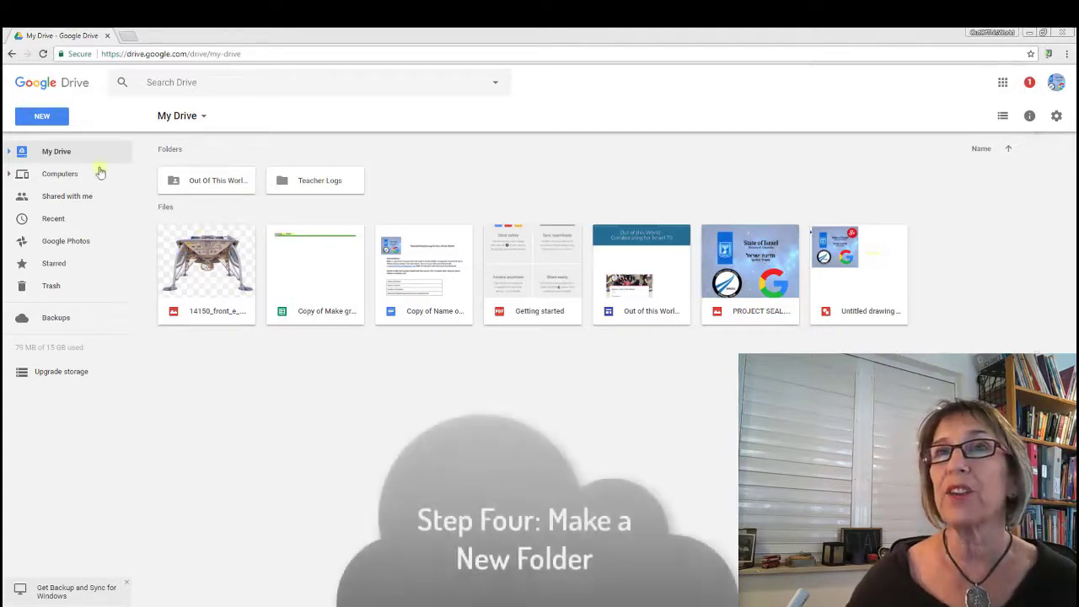
# Step: Create a new folder named 'Pictures' in My Drive
pyautogui.click(48, 115)
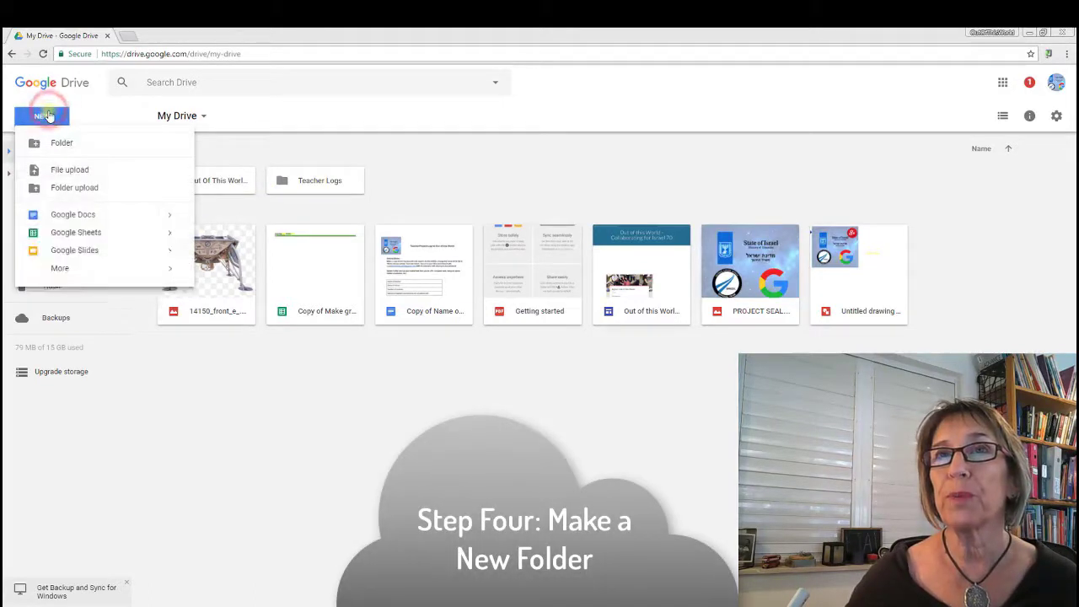
pyautogui.click(54, 149)
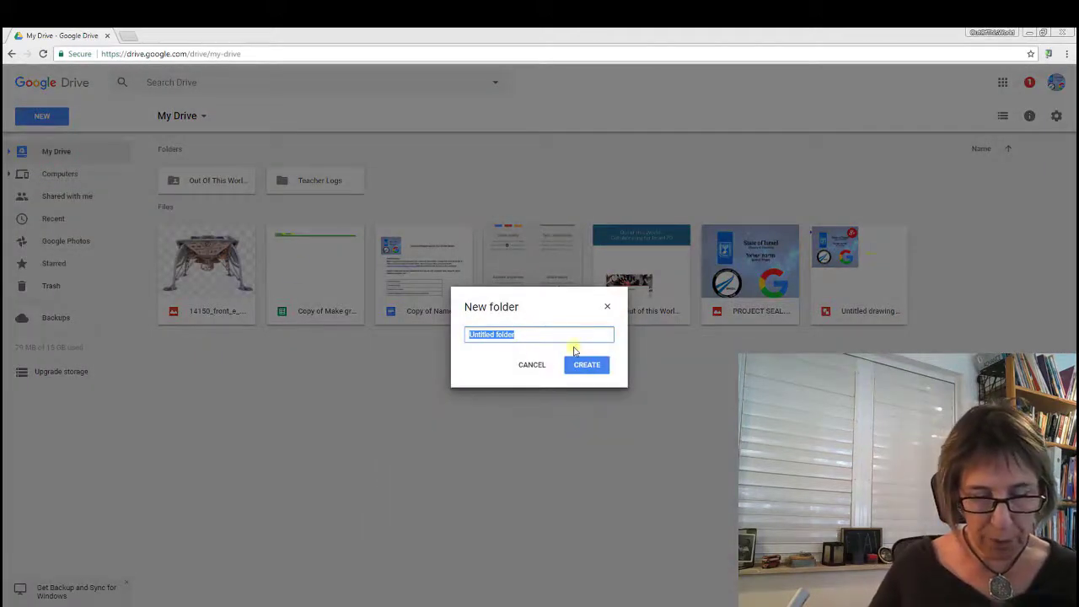
pyautogui.write('Pictures')
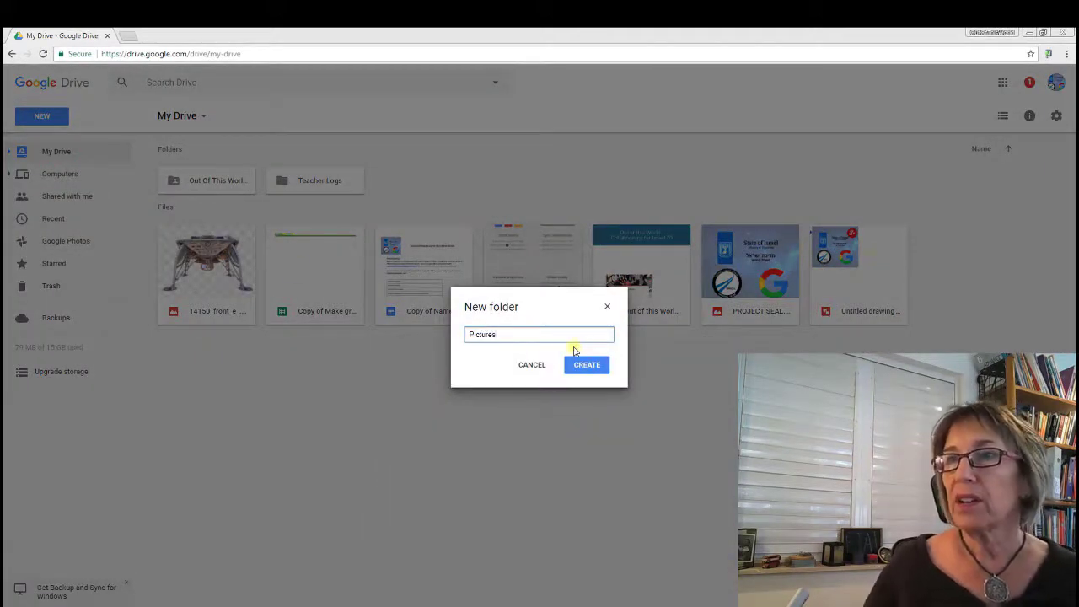
pyautogui.click(602, 369)
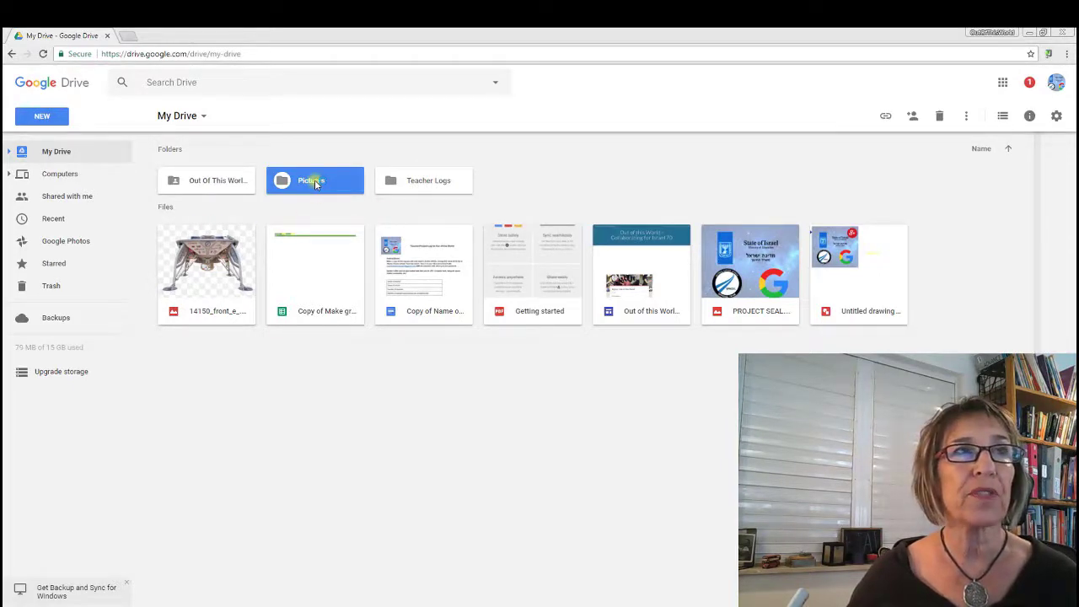
# Step: Move the spacecraft image, PROJECT SEAL.jpg and the Untitled drawing into the Pictures folder
pyautogui.click(229, 278)
pyautogui.moveTo(229, 278); pyautogui.dragTo(269, 171)
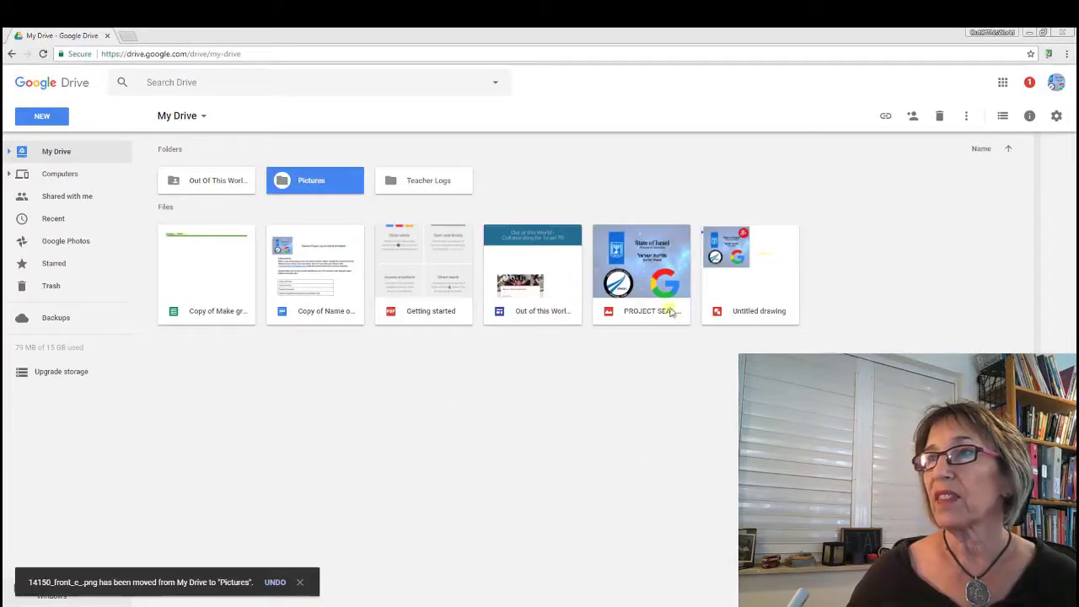
pyautogui.click(662, 314)
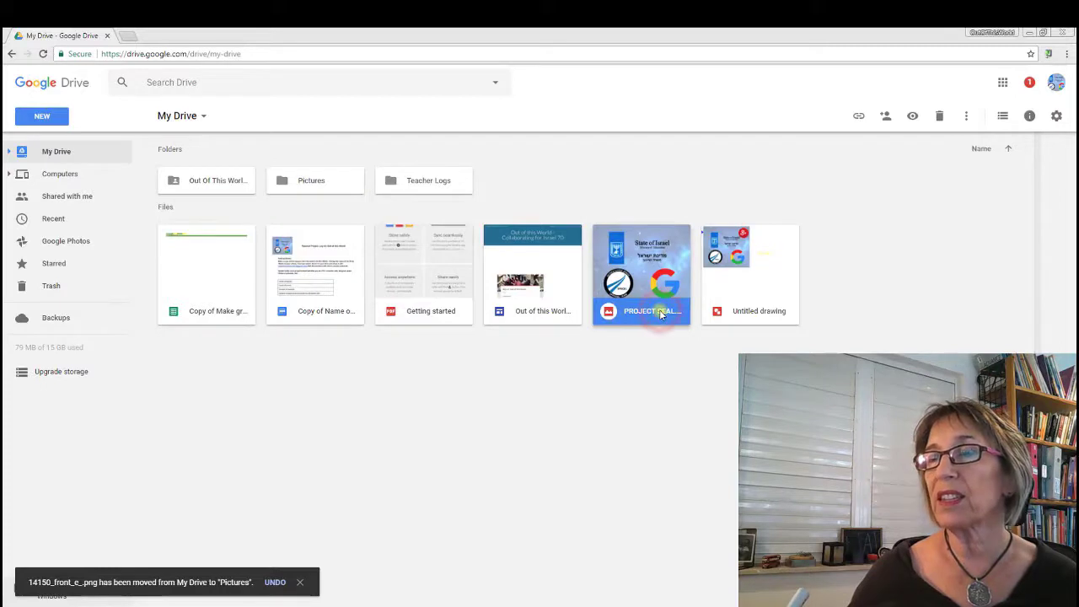
pyautogui.rightClick(661, 313)
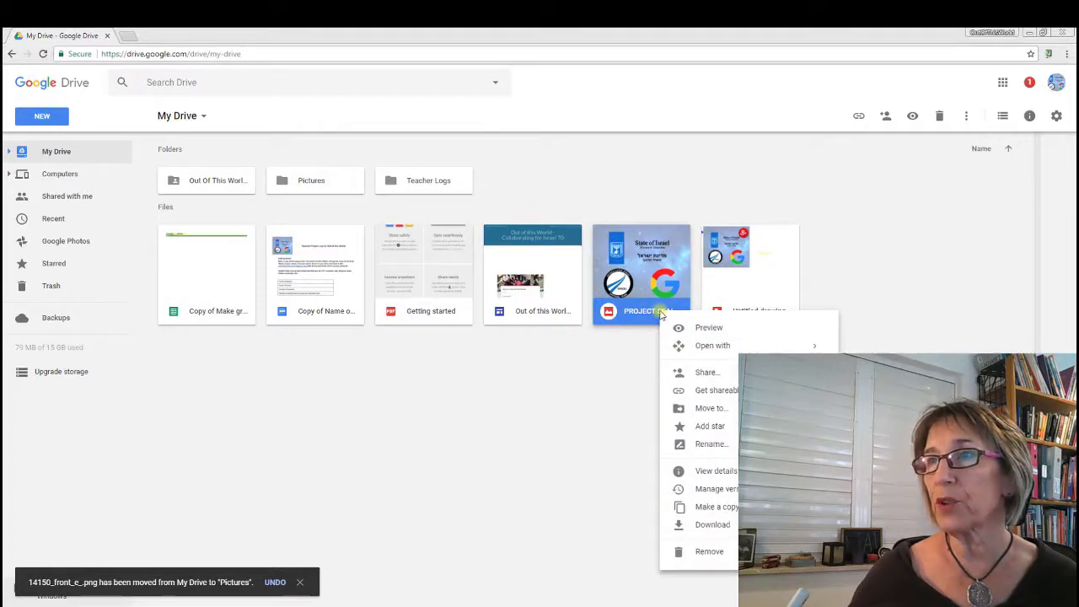
pyautogui.click(697, 415)
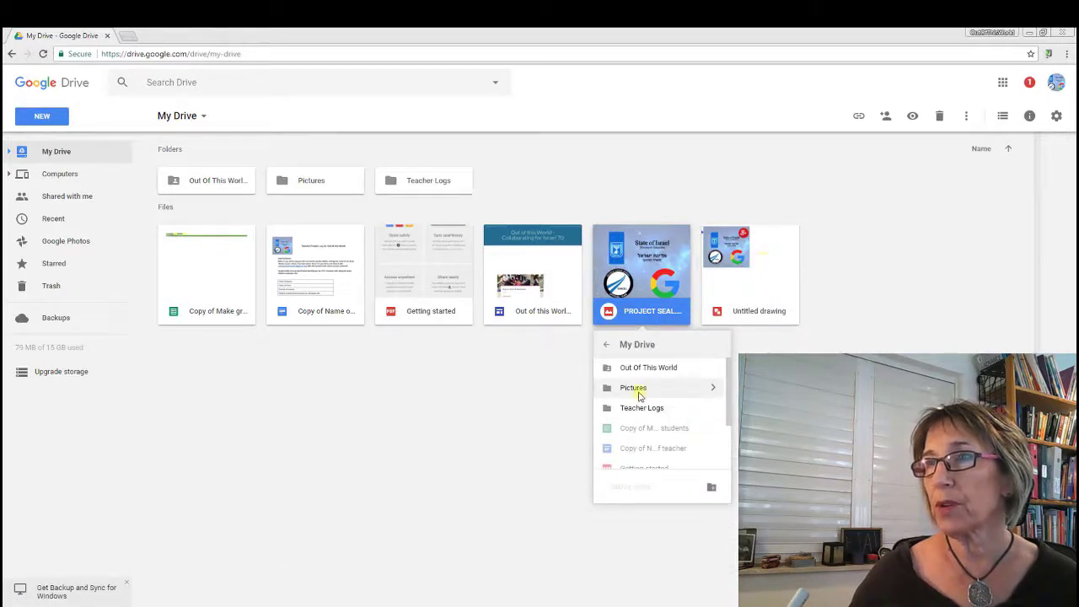
pyautogui.click(638, 394)
pyautogui.click(629, 488)
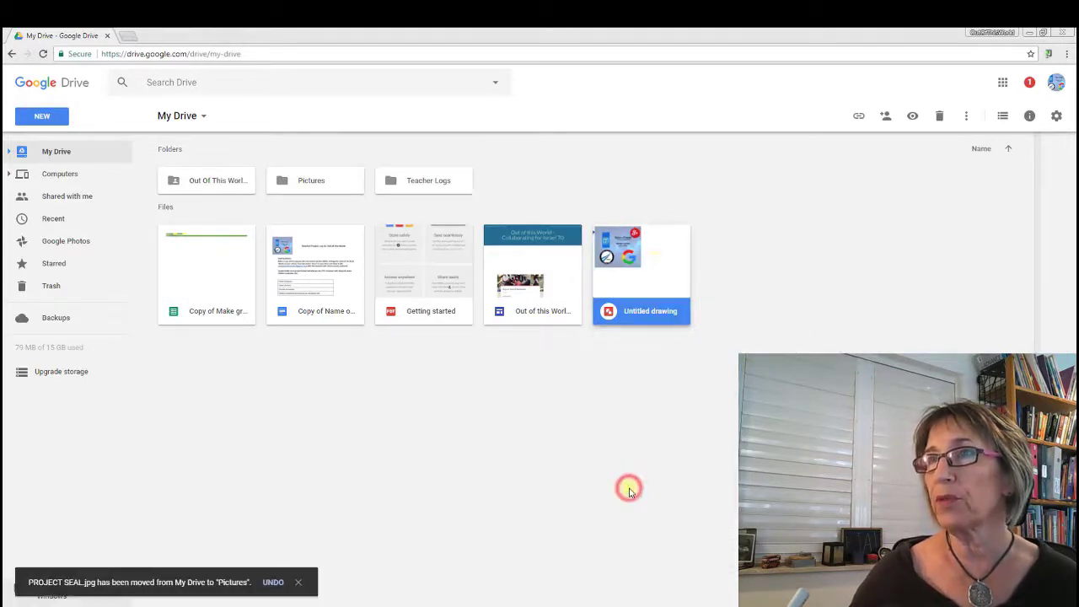
pyautogui.moveTo(654, 297)
pyautogui.mouseDown()
pyautogui.moveTo(524, 209)
pyautogui.moveTo(271, 172)
pyautogui.mouseUp()
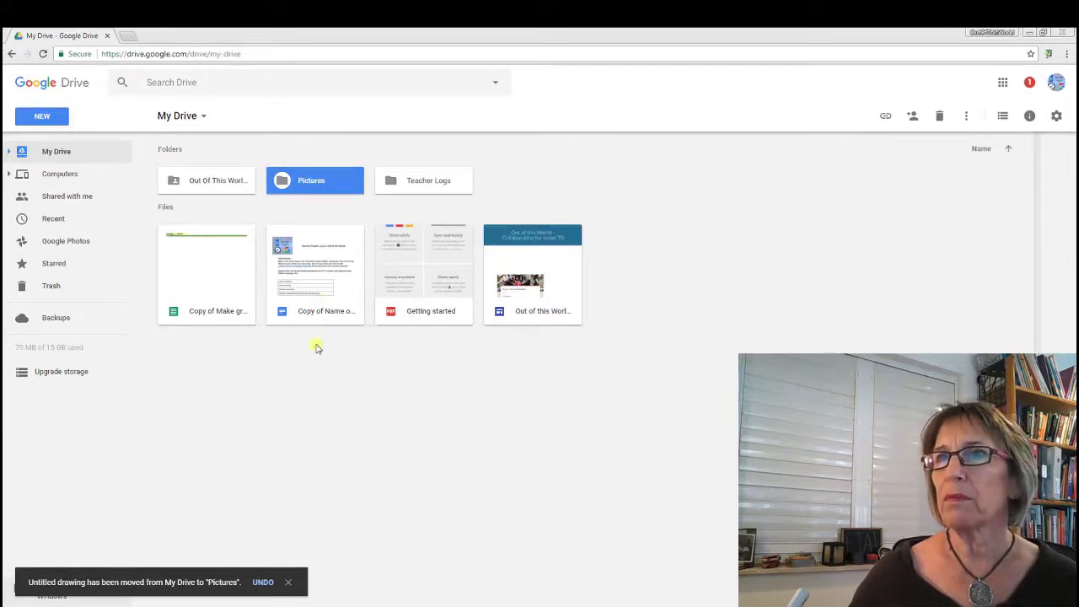
# Step: Move the 'Copy of Name of school, last name of teacher' doc into Teacher Logs
pyautogui.click(318, 311)
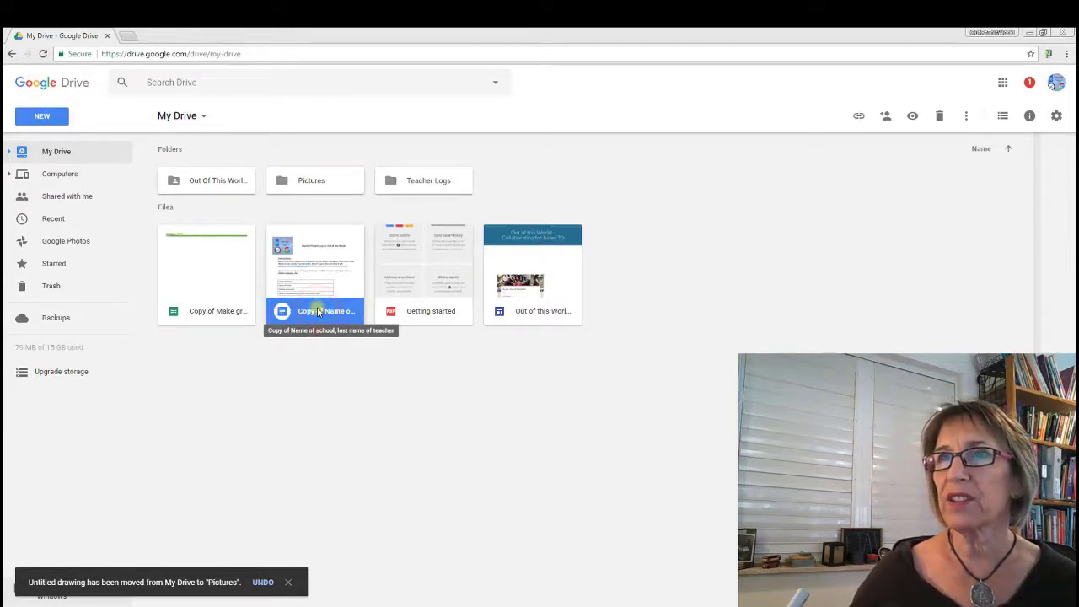
pyautogui.moveTo(318, 312); pyautogui.dragTo(382, 166)
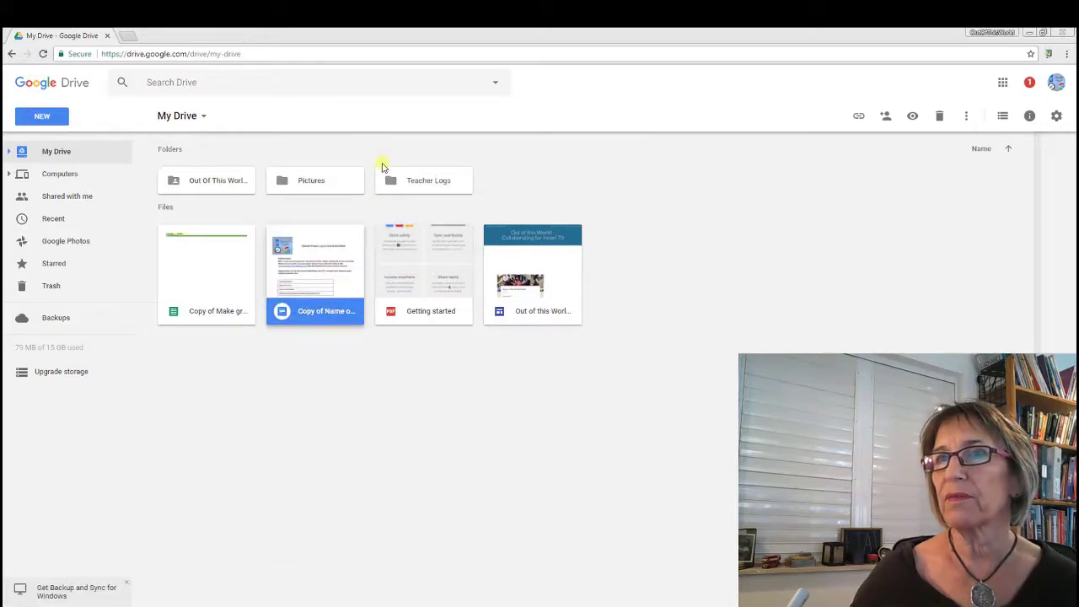
pyautogui.rightClick(331, 314)
pyautogui.click(354, 409)
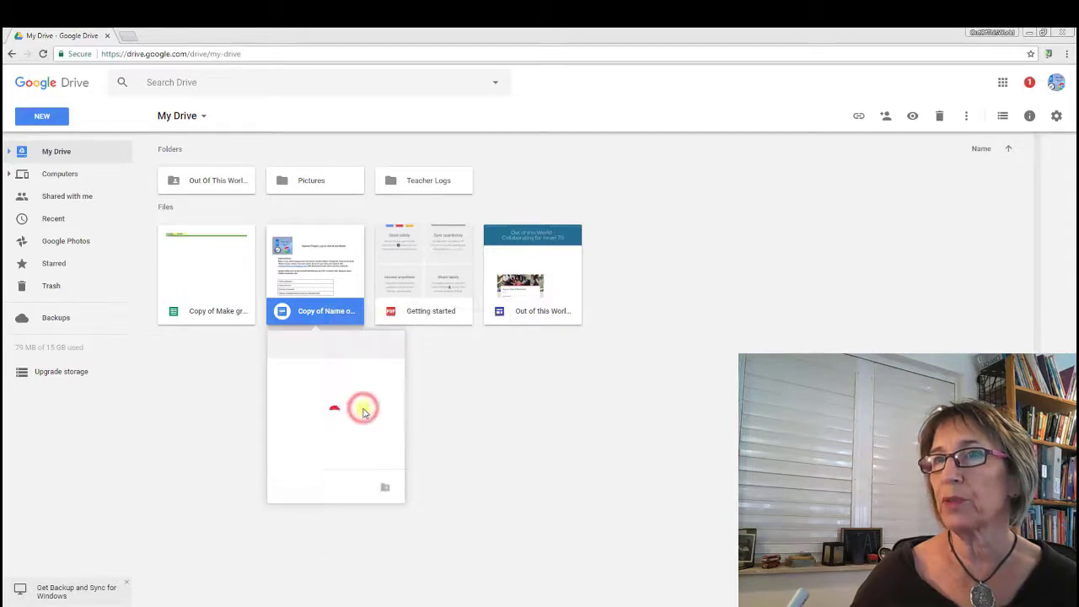
pyautogui.click(362, 410)
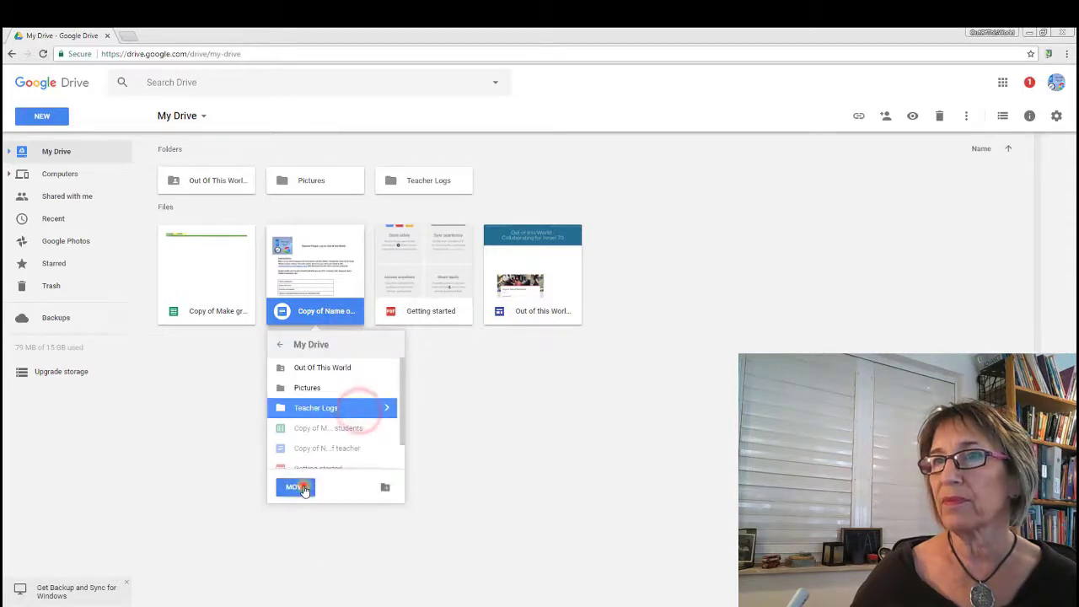
pyautogui.click(304, 487)
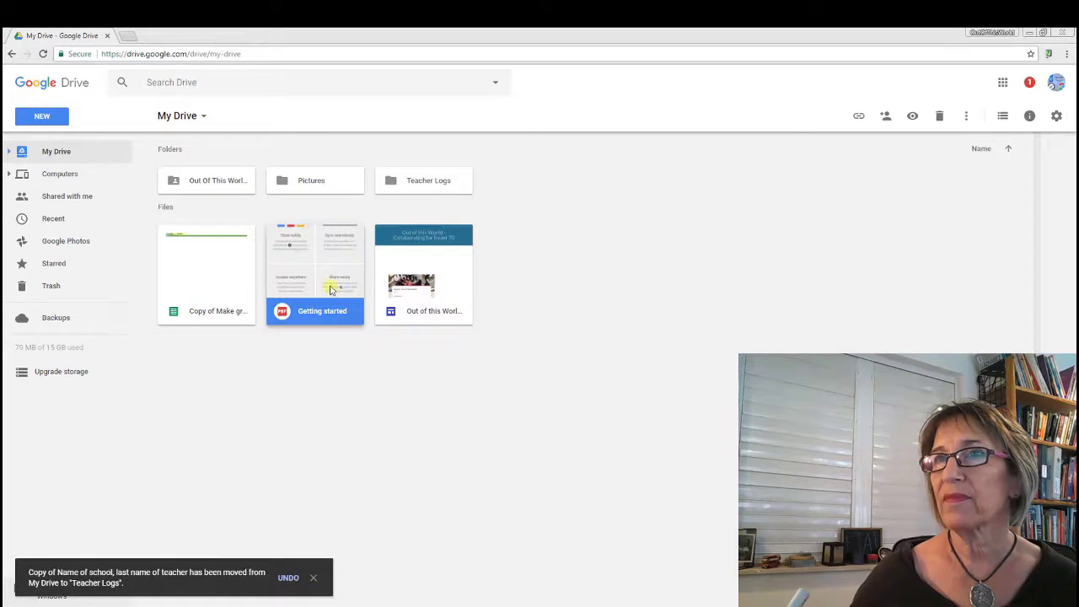
# Step: Move the Getting started file into the Pictures folder
pyautogui.moveTo(331, 289); pyautogui.dragTo(264, 173)
pyautogui.moveTo(306, 284); pyautogui.dragTo(270, 174)
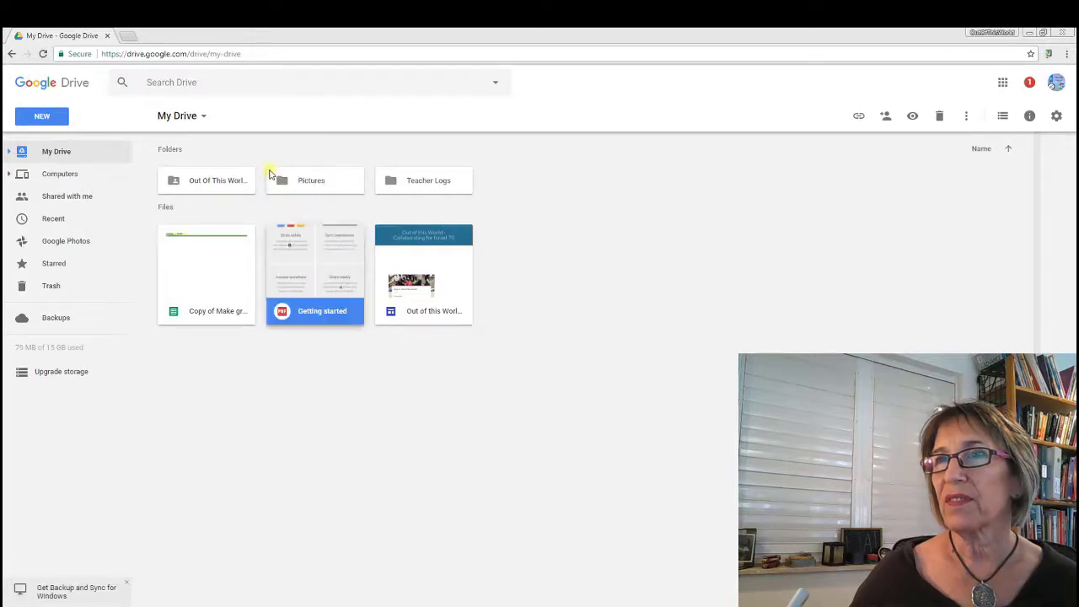
pyautogui.rightClick(301, 312)
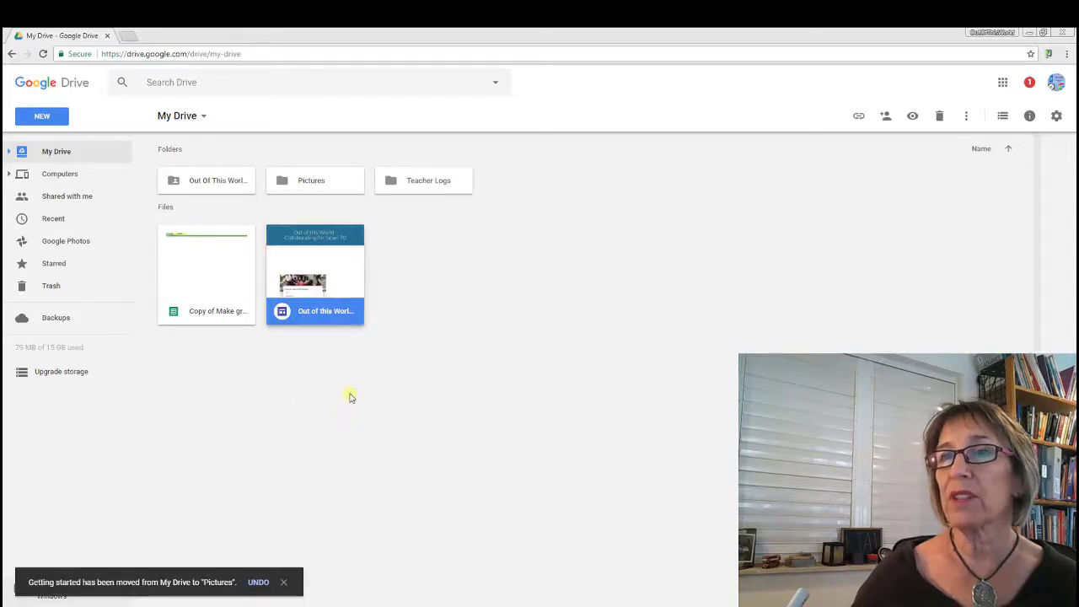
pyautogui.click(348, 394)
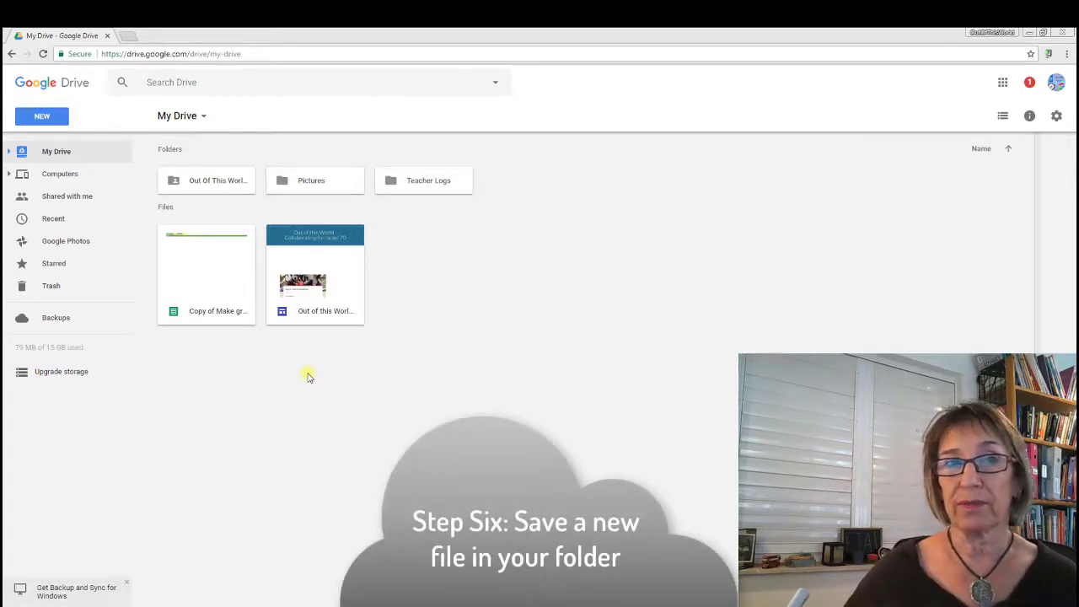
# Step: Create a new Google Docs document titled 'New document for folder' and type some sample text
pyautogui.click(42, 116)
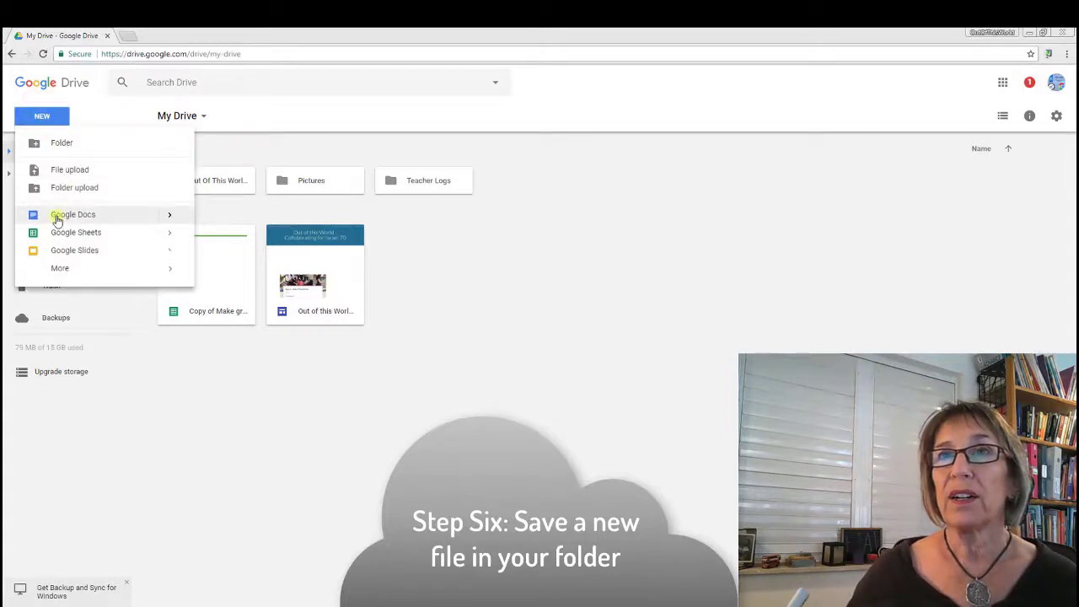
pyautogui.click(56, 218)
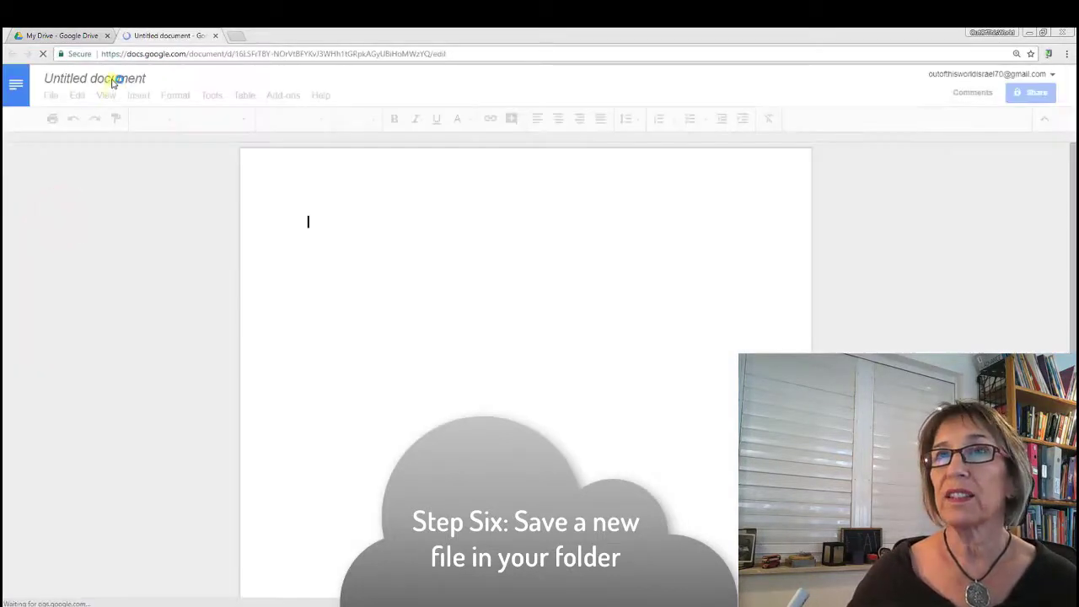
pyautogui.click(113, 79)
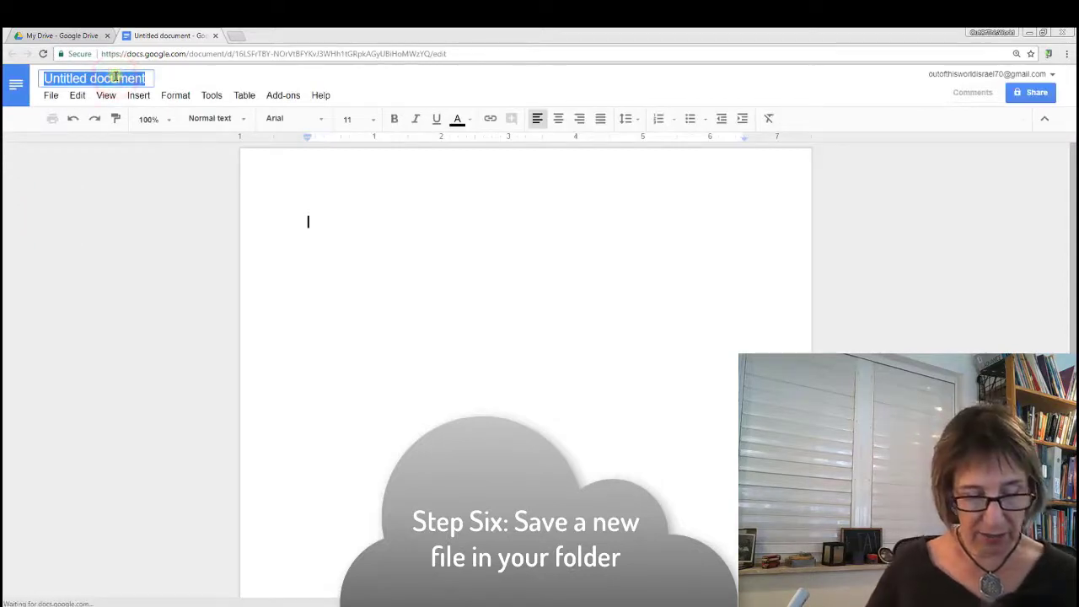
pyautogui.write('New doc')
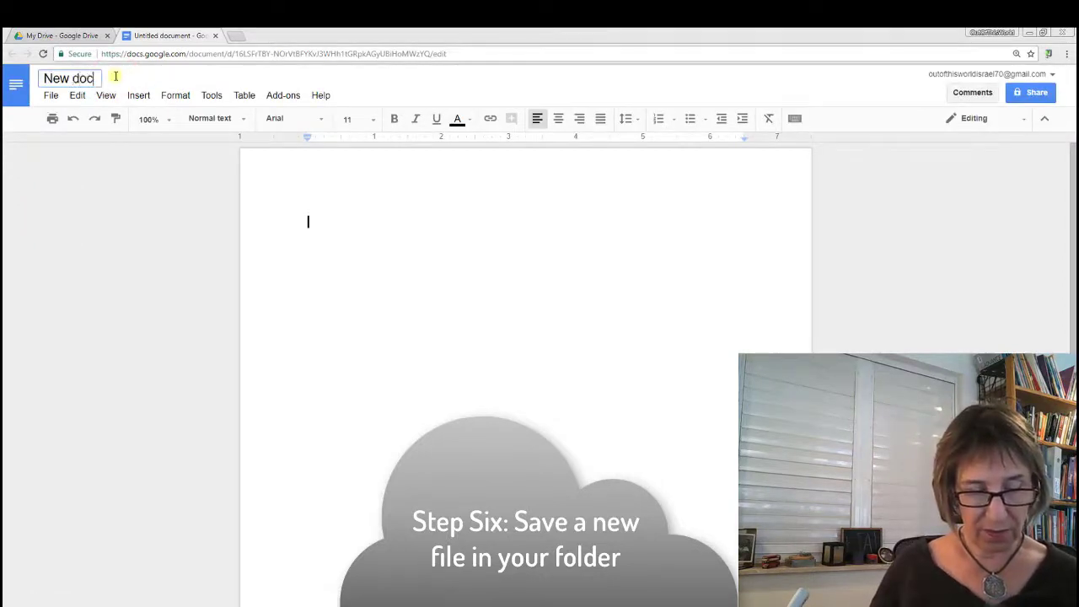
pyautogui.write('ument for fol')
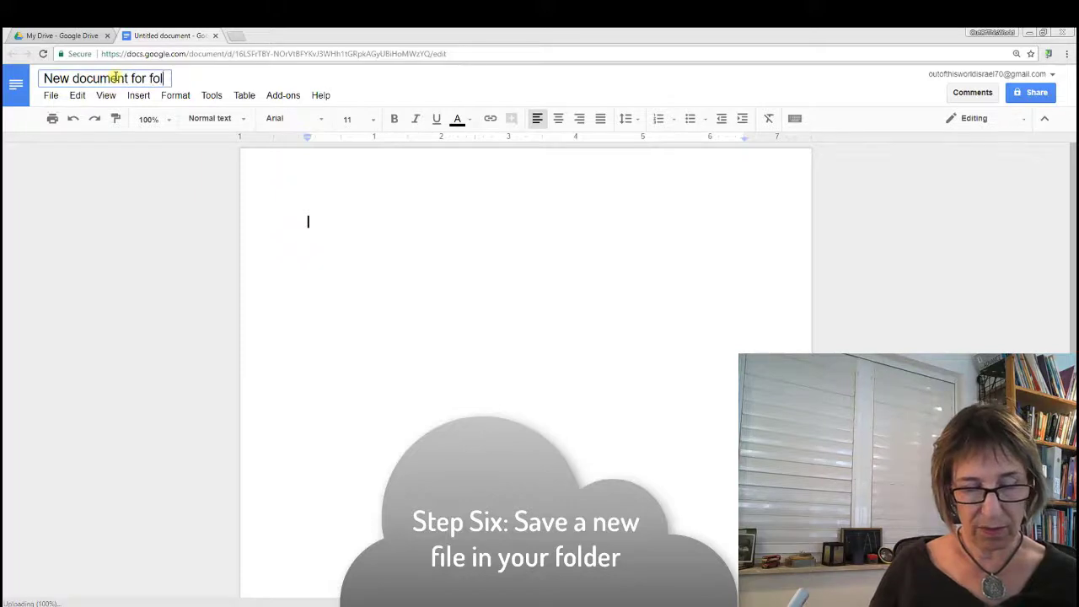
pyautogui.write('der')
pyautogui.click(345, 207)
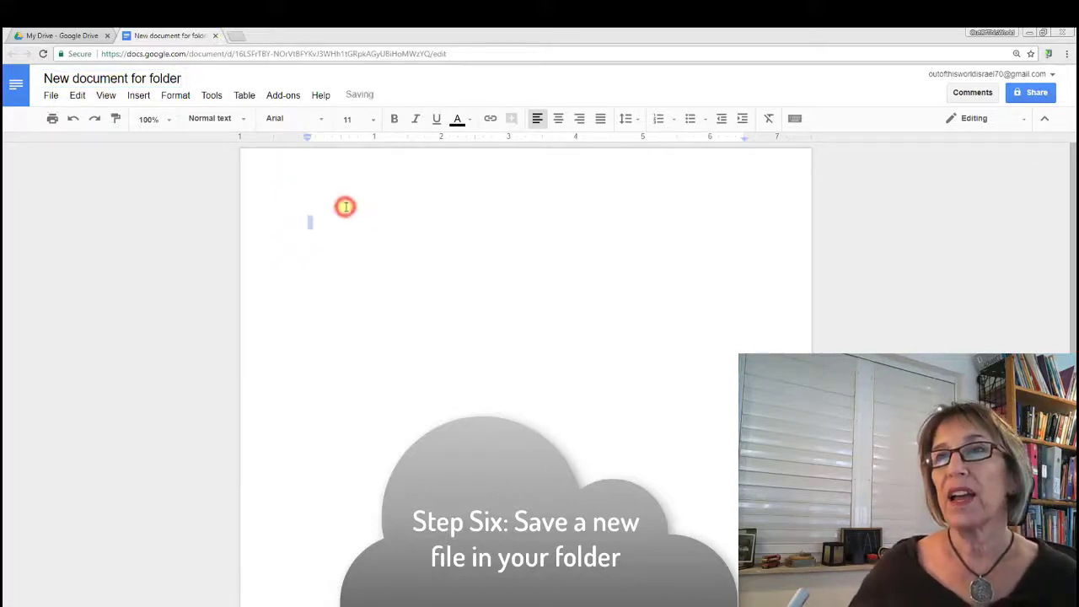
pyautogui.write('gdfgdfgdfgdfg')
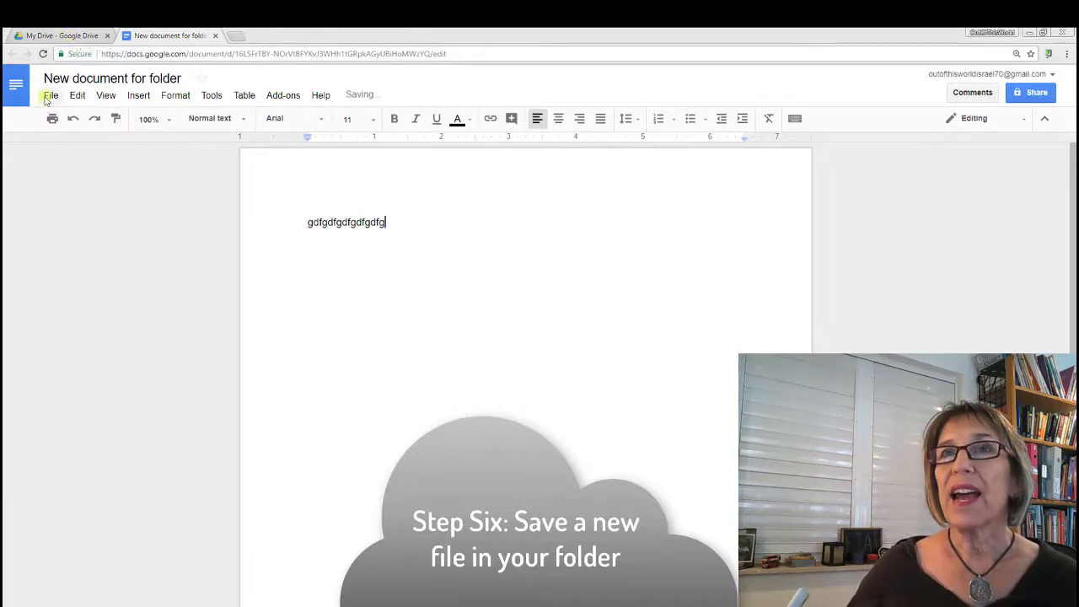
# Step: Move the document to Teacher Logs, undo that move, and return to the My Drive tab
pyautogui.click(48, 96)
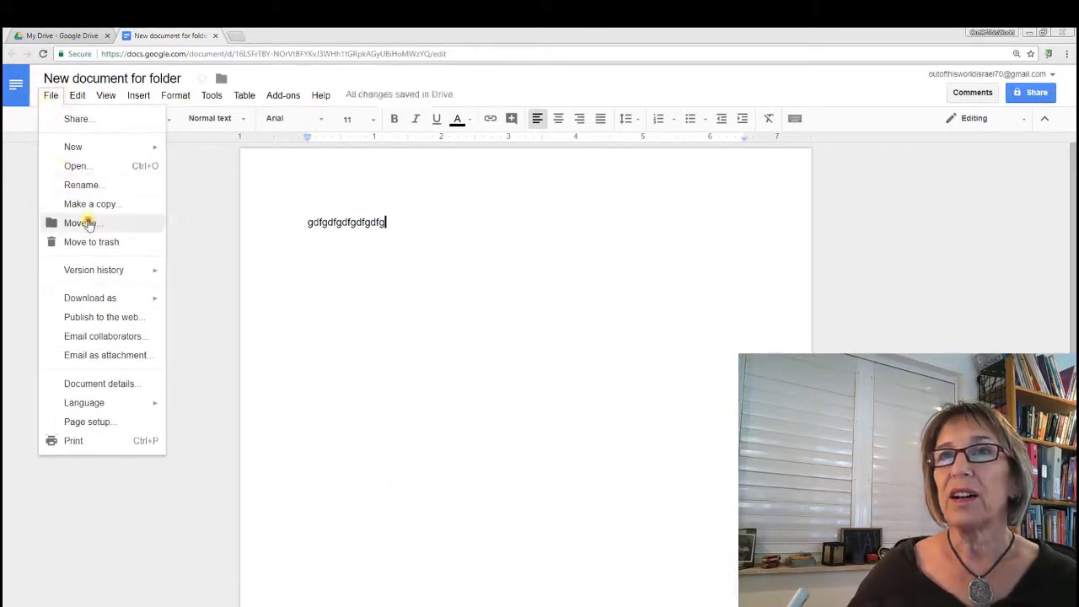
pyautogui.click(88, 223)
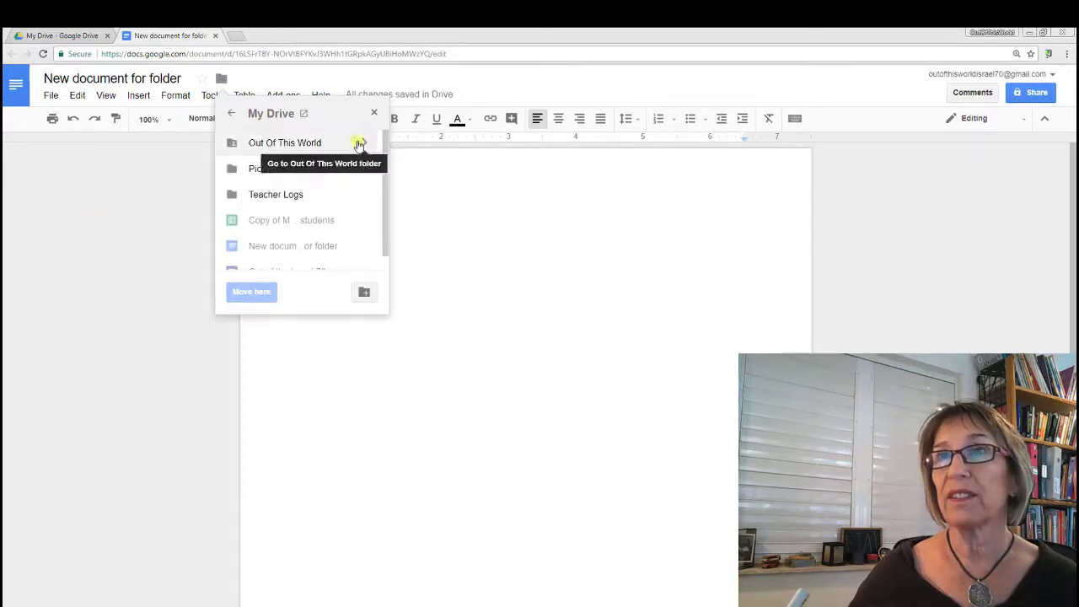
pyautogui.click(293, 197)
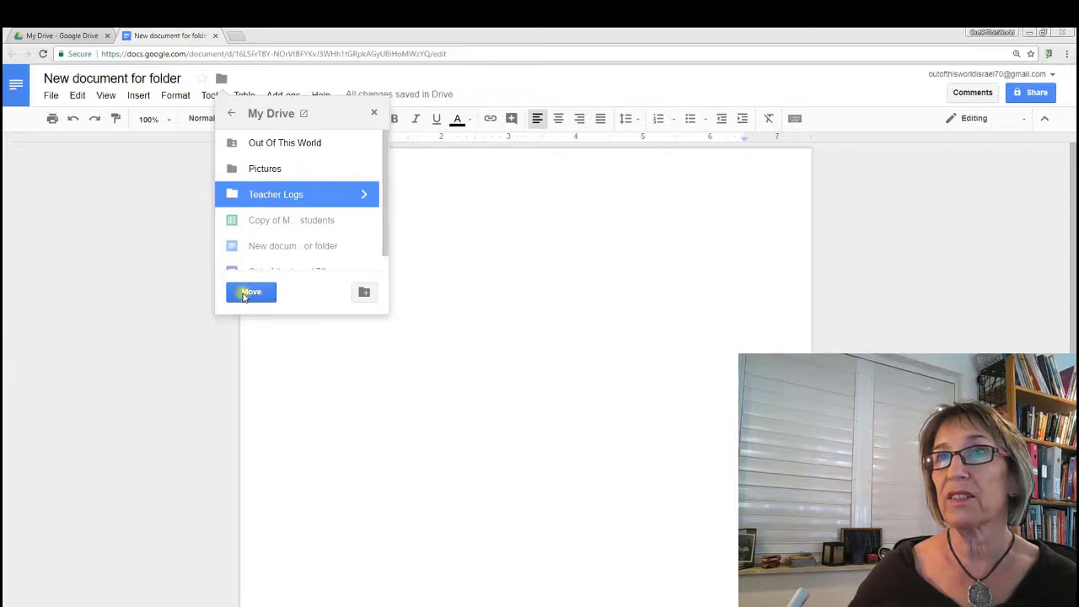
pyautogui.click(243, 295)
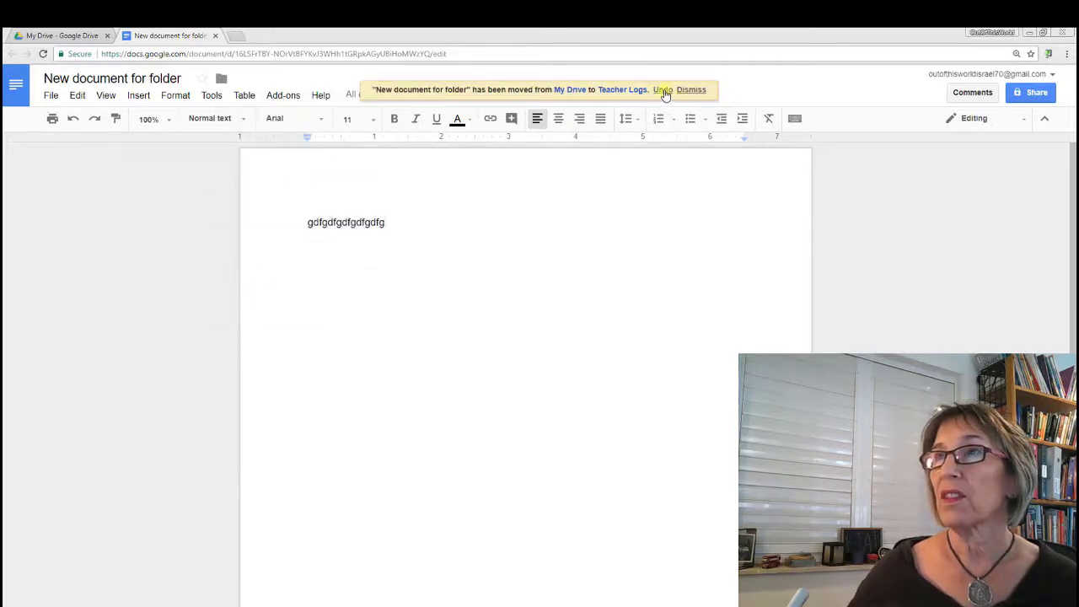
pyautogui.click(663, 91)
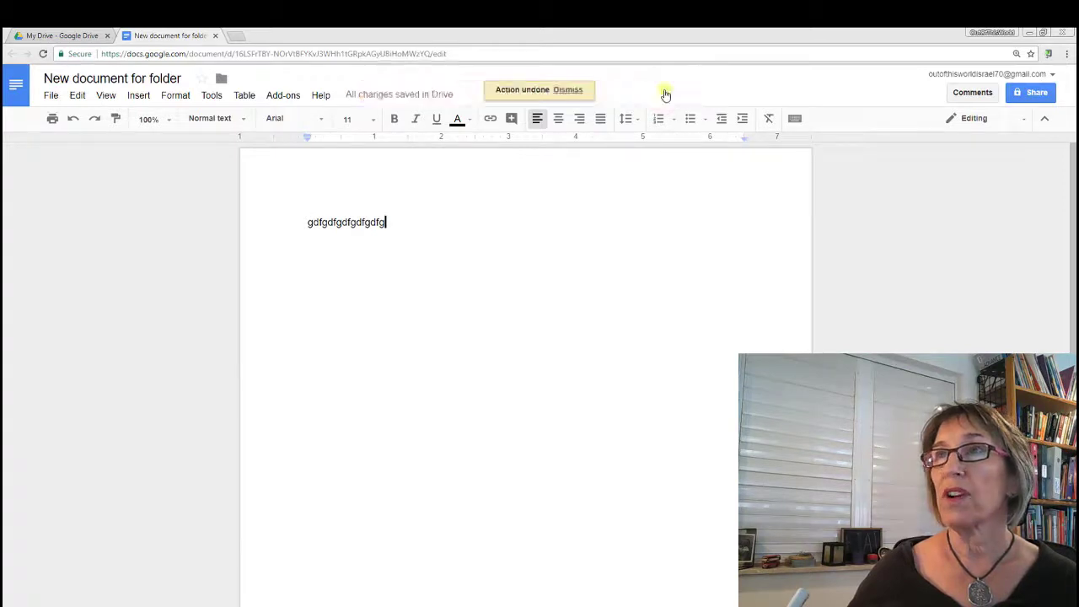
pyautogui.click(53, 37)
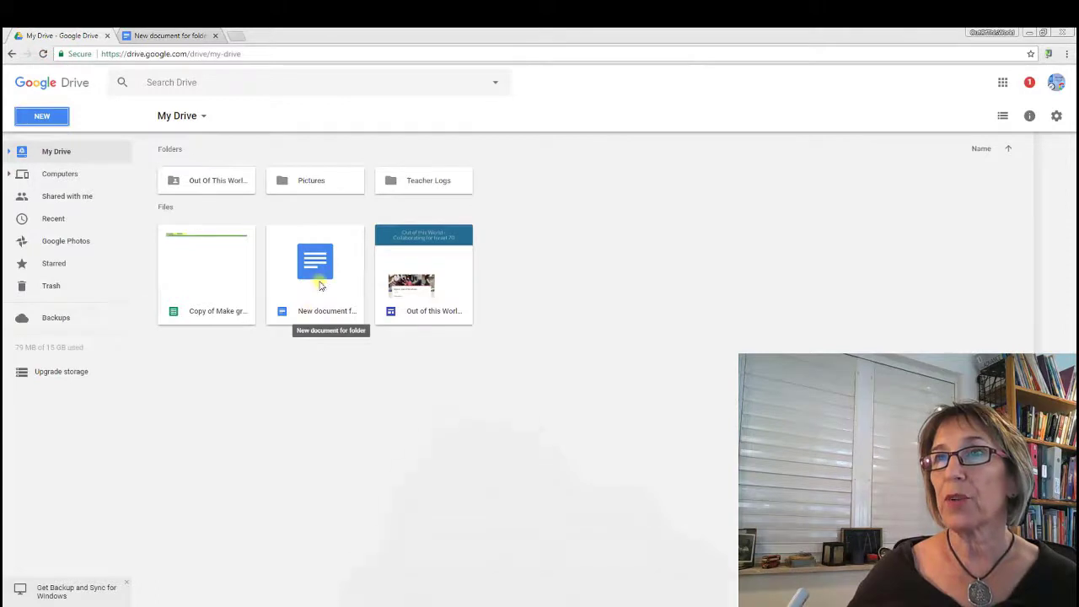
# Step: Drag 'New document for folder' onto the Teacher Logs folder
pyautogui.moveTo(319, 285); pyautogui.dragTo(381, 173)
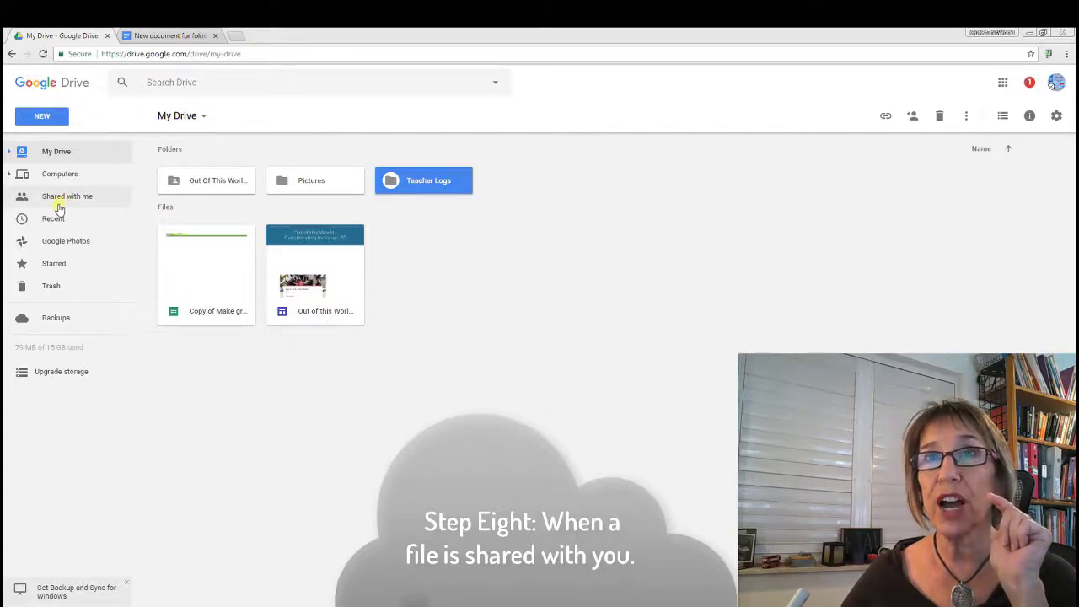
# Step: Add the shared 'Google Drive' file from Shared with me to My Drive
pyautogui.click(56, 199)
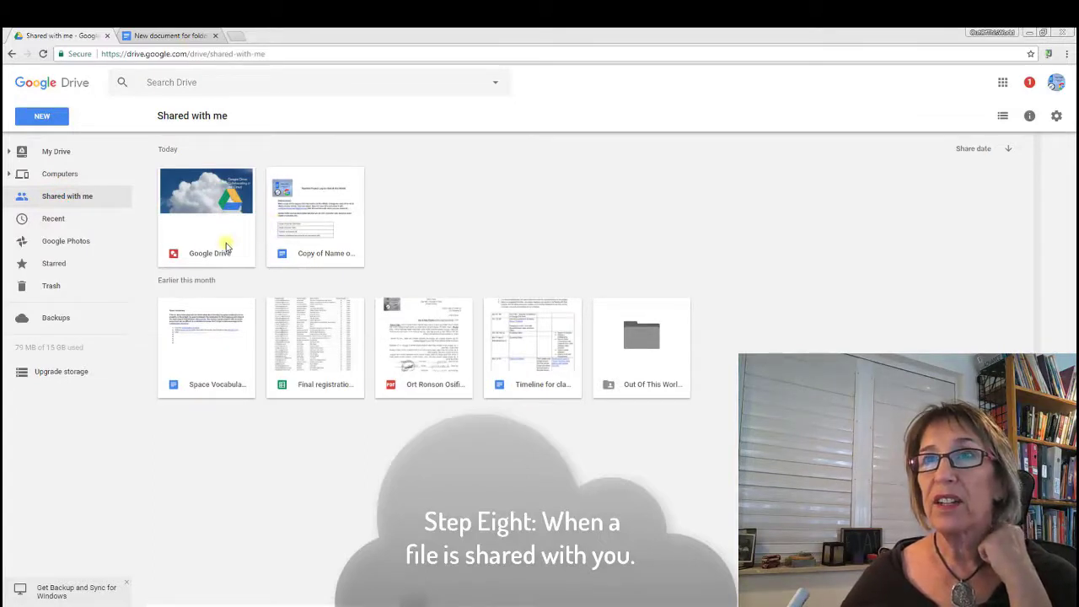
pyautogui.click(226, 246)
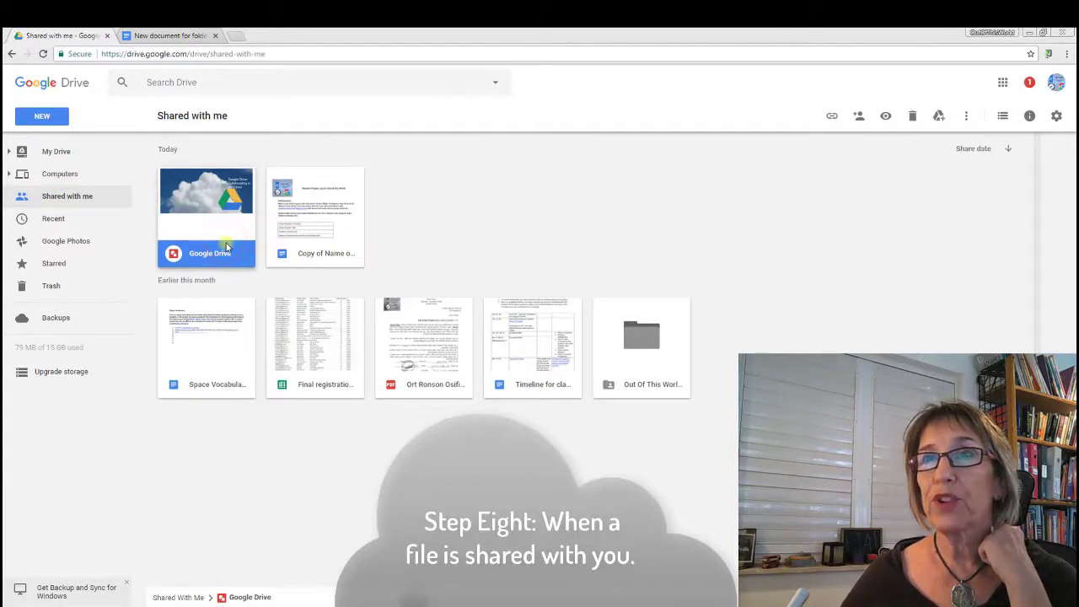
pyautogui.rightClick(226, 246)
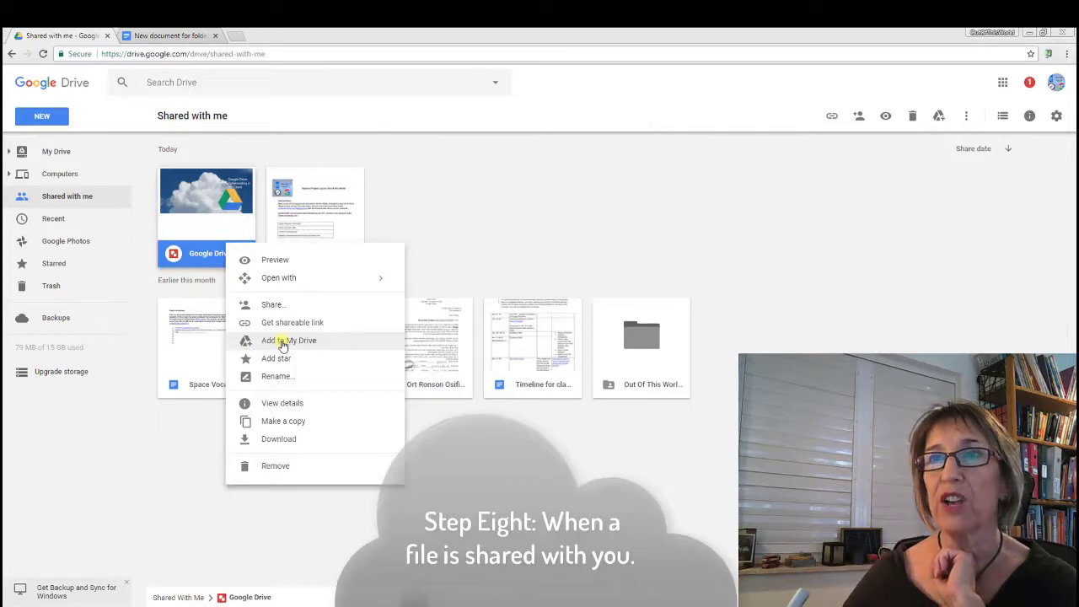
pyautogui.click(282, 346)
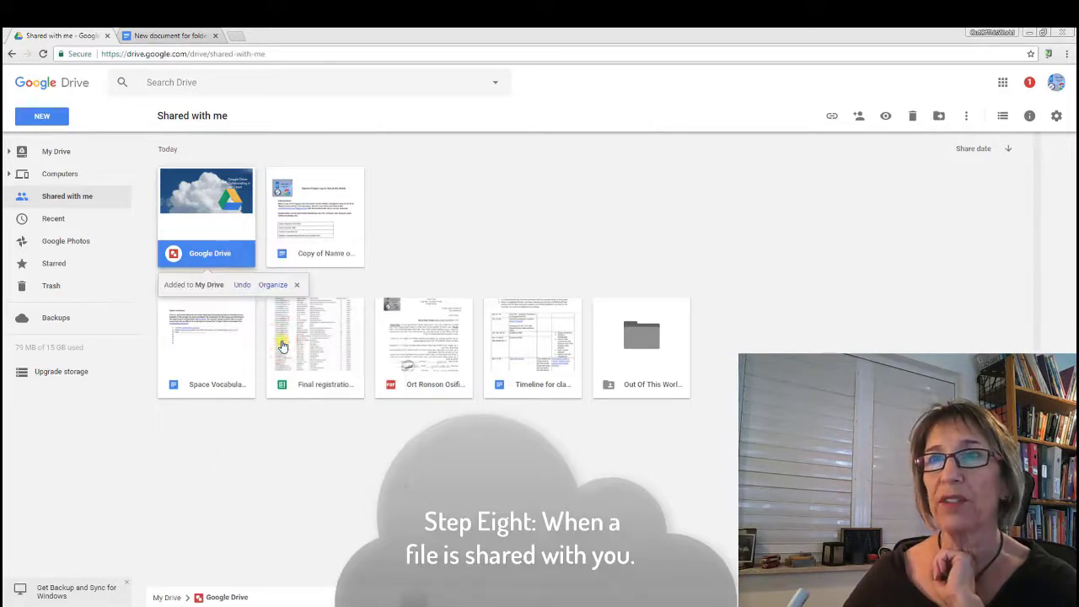
# Step: Organize the added Google Drive file into the Pictures folder
pyautogui.click(271, 284)
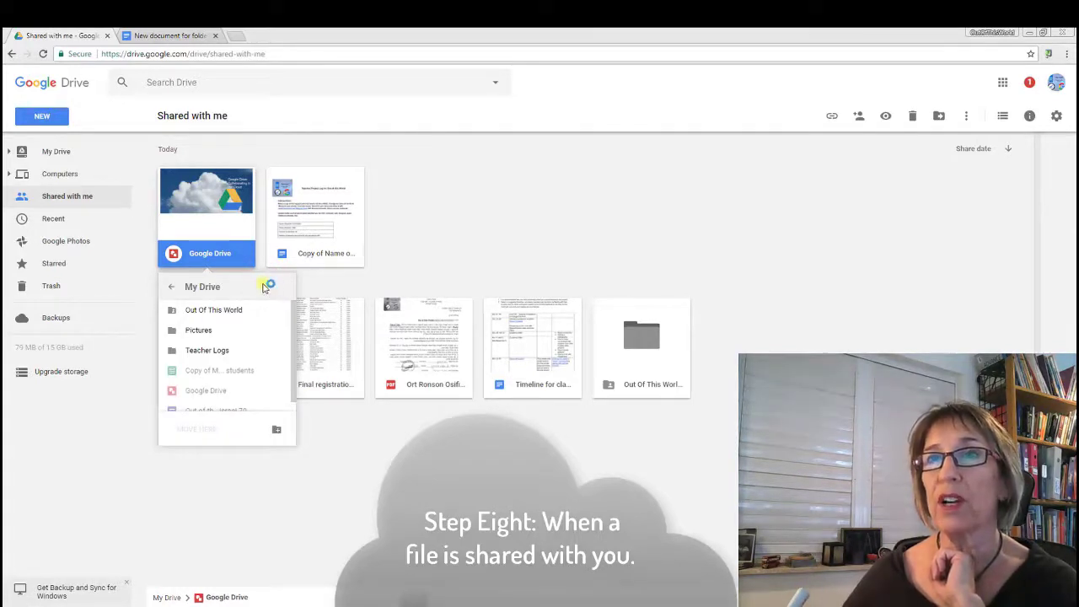
pyautogui.click(198, 334)
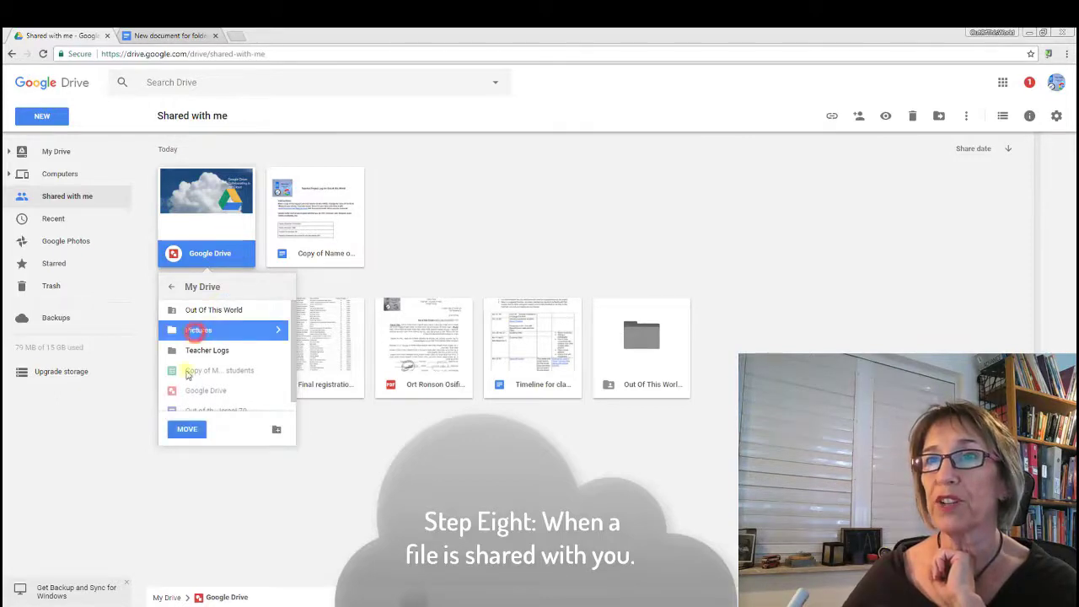
pyautogui.click(196, 429)
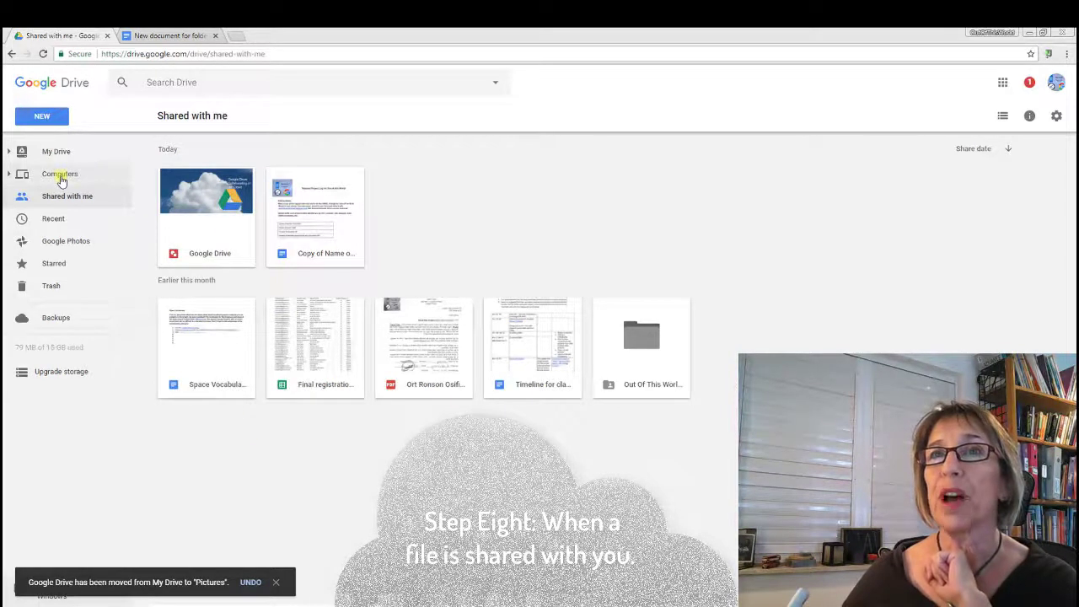
pyautogui.click(59, 156)
# Step: Inside the Pictures folder, create a new Google Docs document
pyautogui.doubleClick(312, 187)
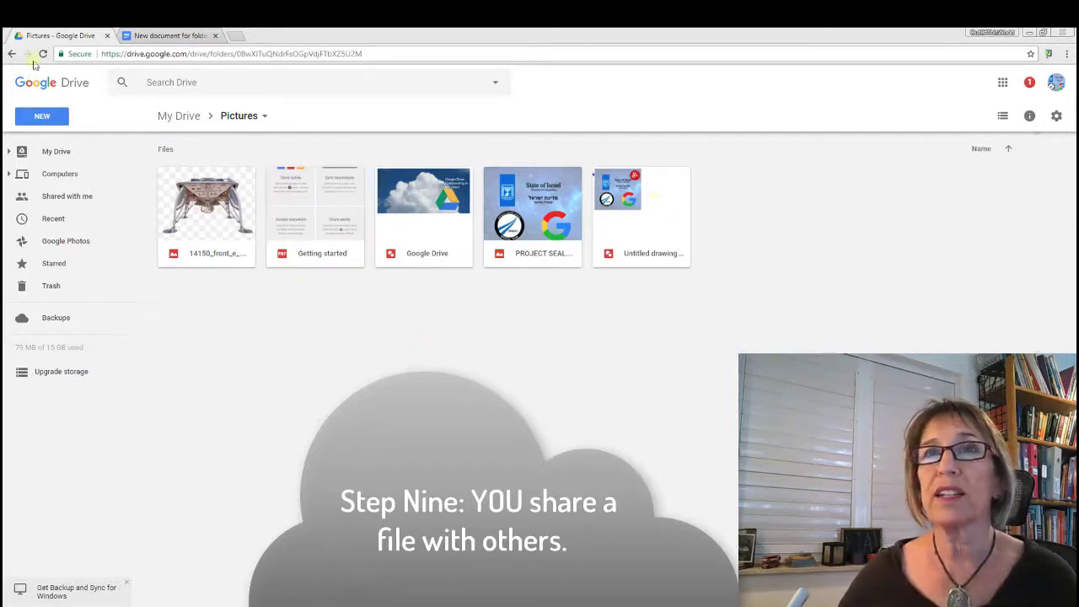
pyautogui.click(45, 120)
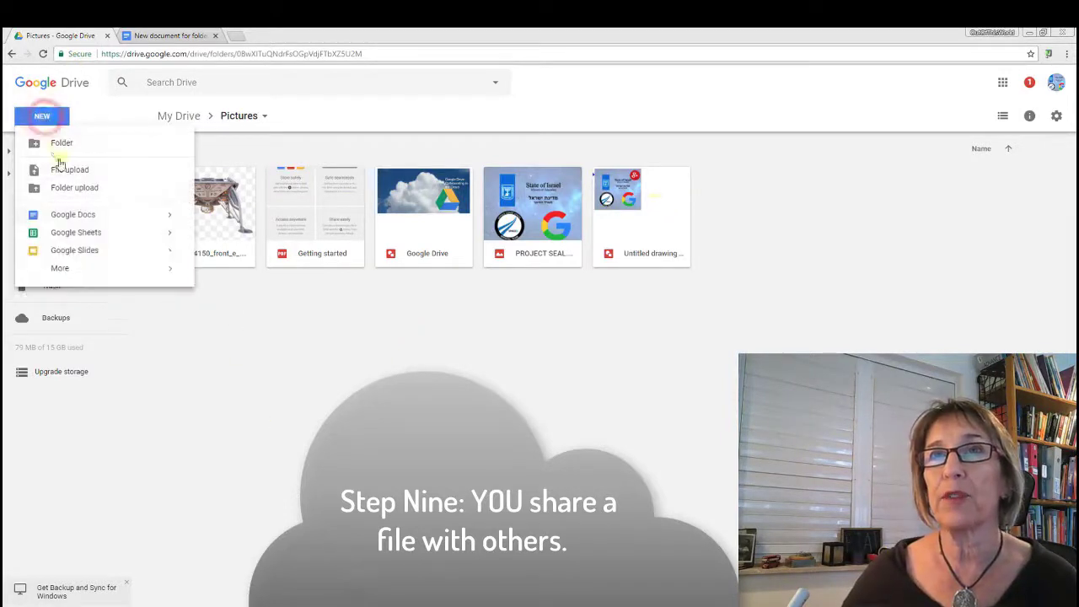
pyautogui.click(74, 215)
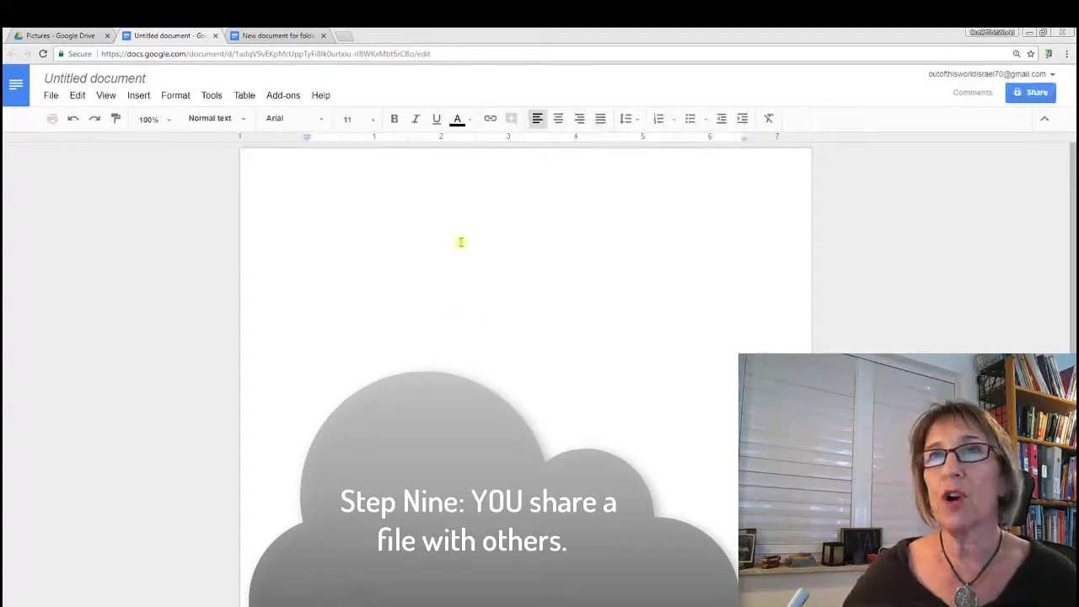
# Step: Title the document 'To share with' plus the colleague's name, add sample text, and close it
pyautogui.click(90, 81)
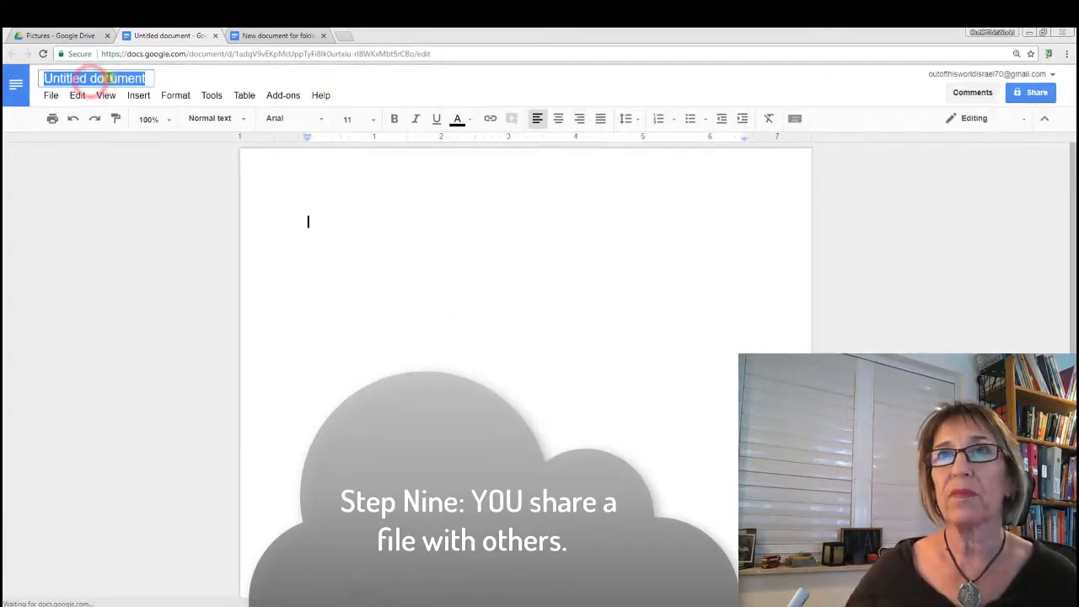
pyautogui.click(103, 78)
pyautogui.moveTo(146, 78); pyautogui.dragTo(17, 81)
pyautogui.write('To share with Adele')
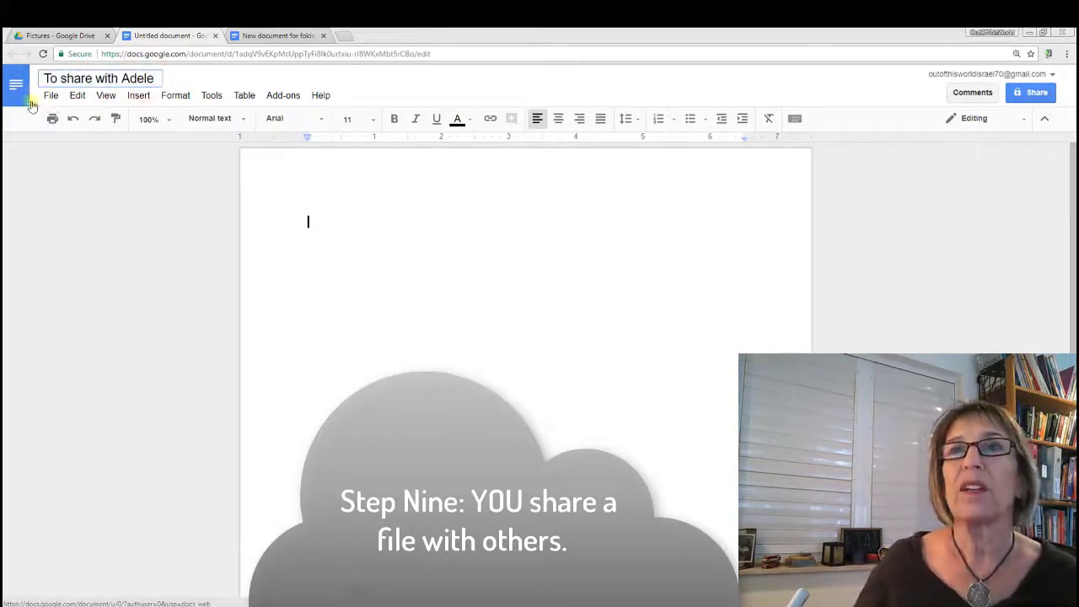
pyautogui.click(306, 203)
pyautogui.write('dfgdf./gmdf/lgmdf/lgmdf/.g,mdf')
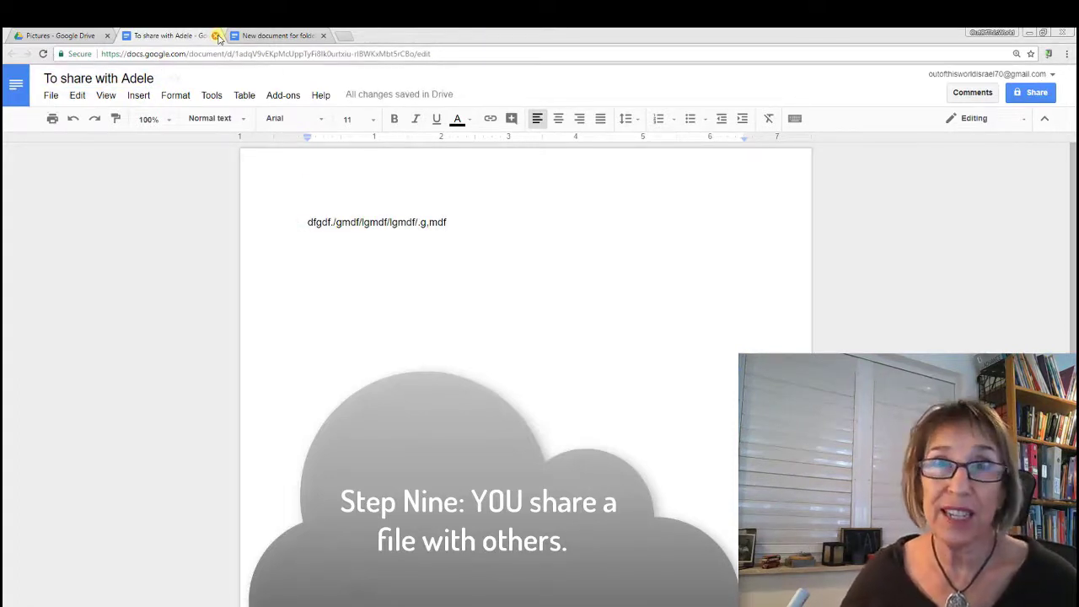
pyautogui.click(216, 36)
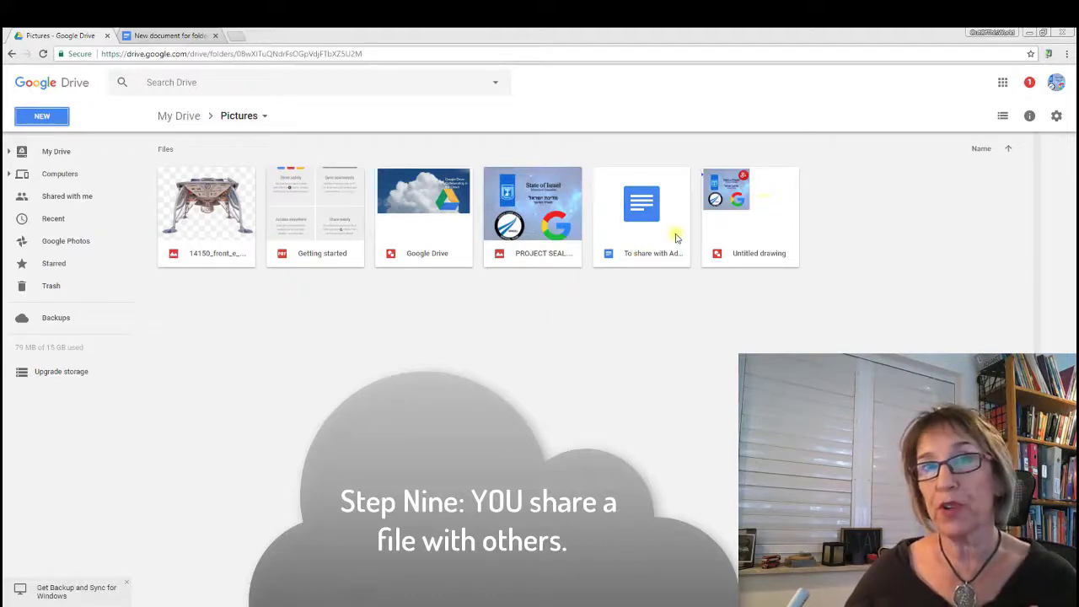
# Step: Share the new document with the colleague's e-mail address, keeping Can edit access
pyautogui.click(674, 236)
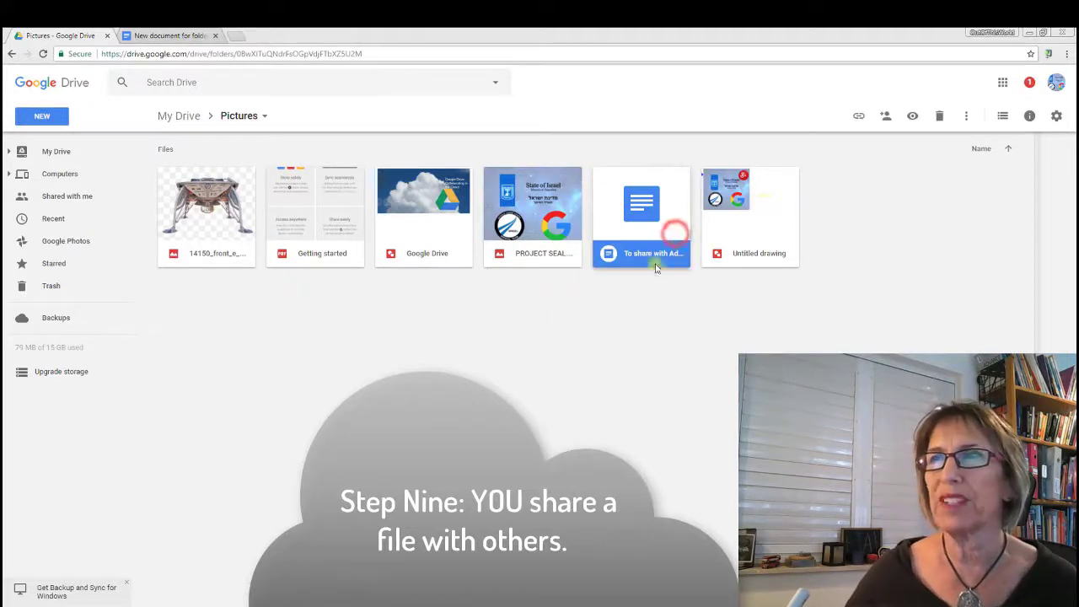
pyautogui.rightClick(648, 254)
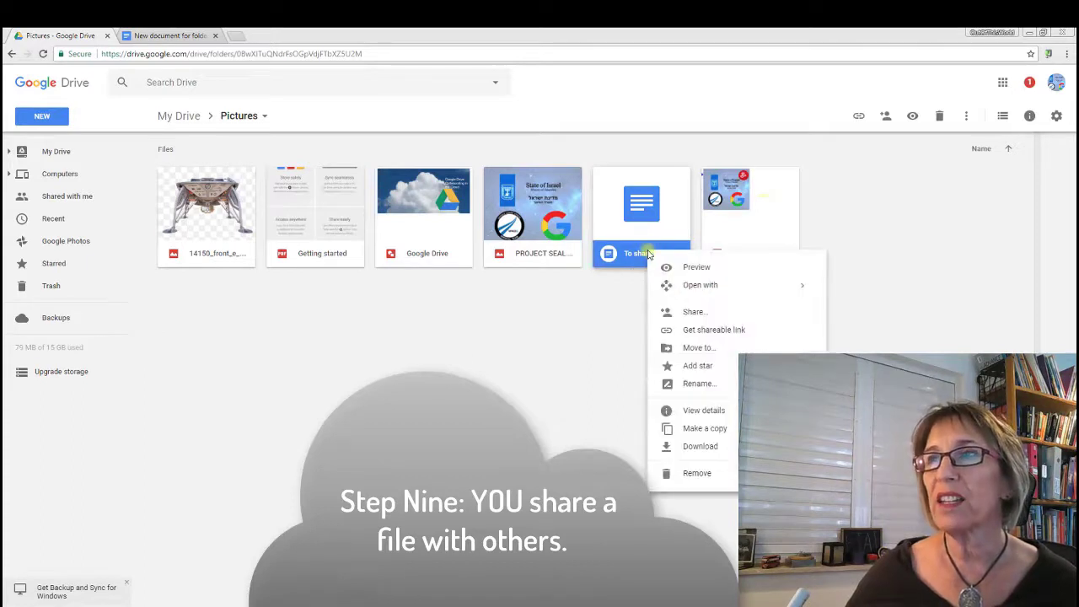
pyautogui.click(666, 316)
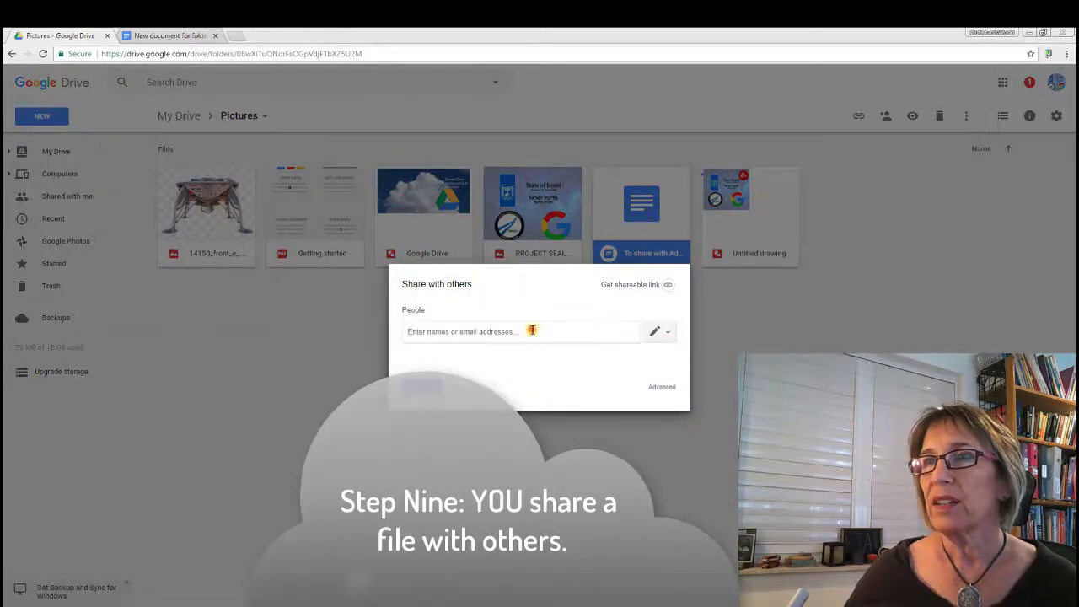
pyautogui.click(532, 329)
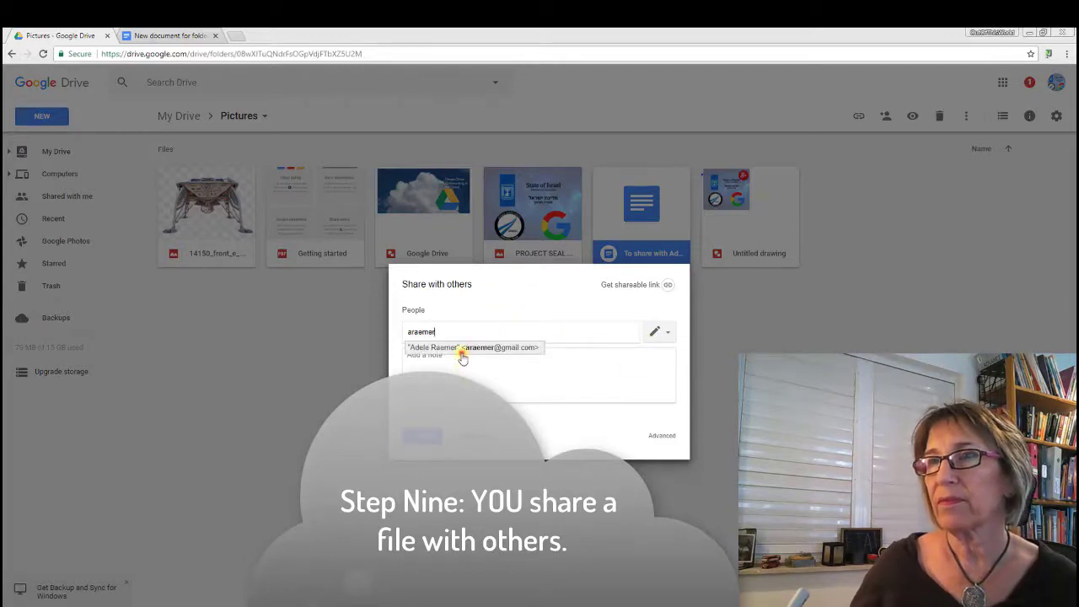
pyautogui.click(461, 353)
pyautogui.click(668, 336)
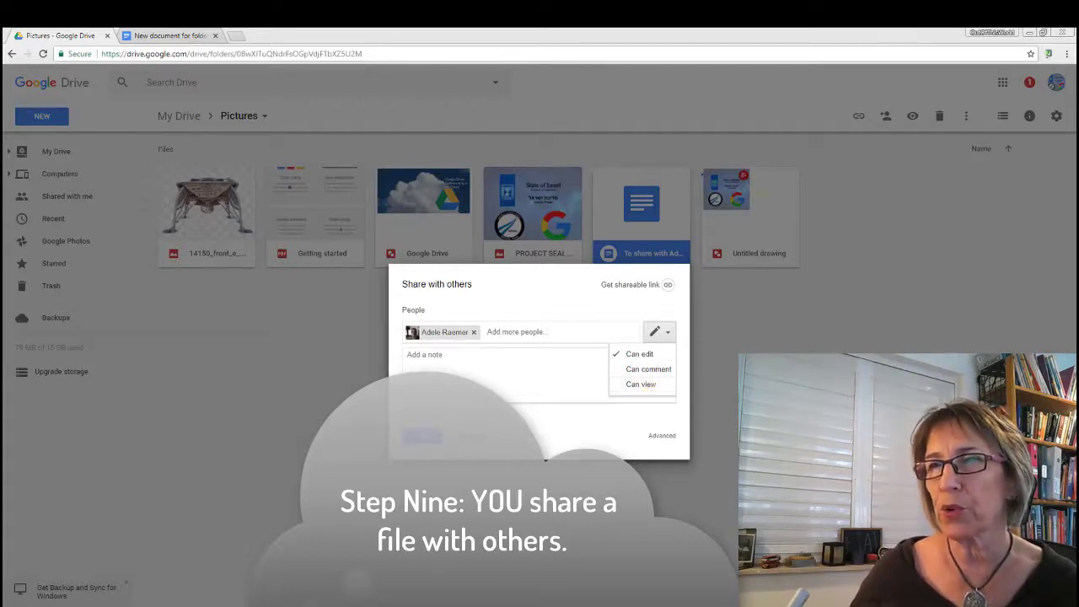
pyautogui.press('Escape')
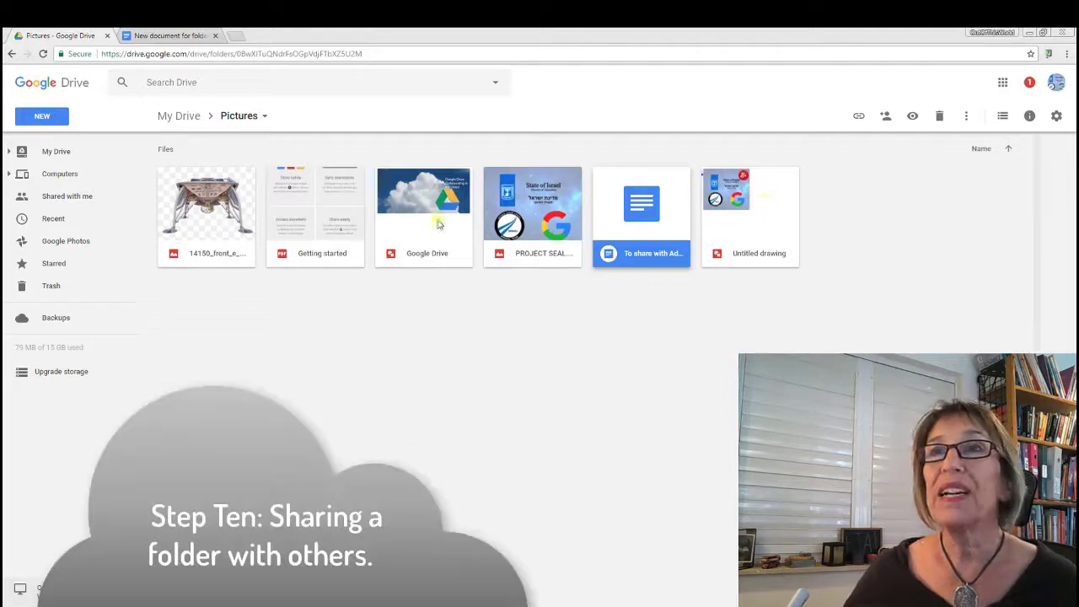
# Step: From My Drive, add the suggested contact to the Pictures folder's sharing and send the invitation
pyautogui.click(187, 118)
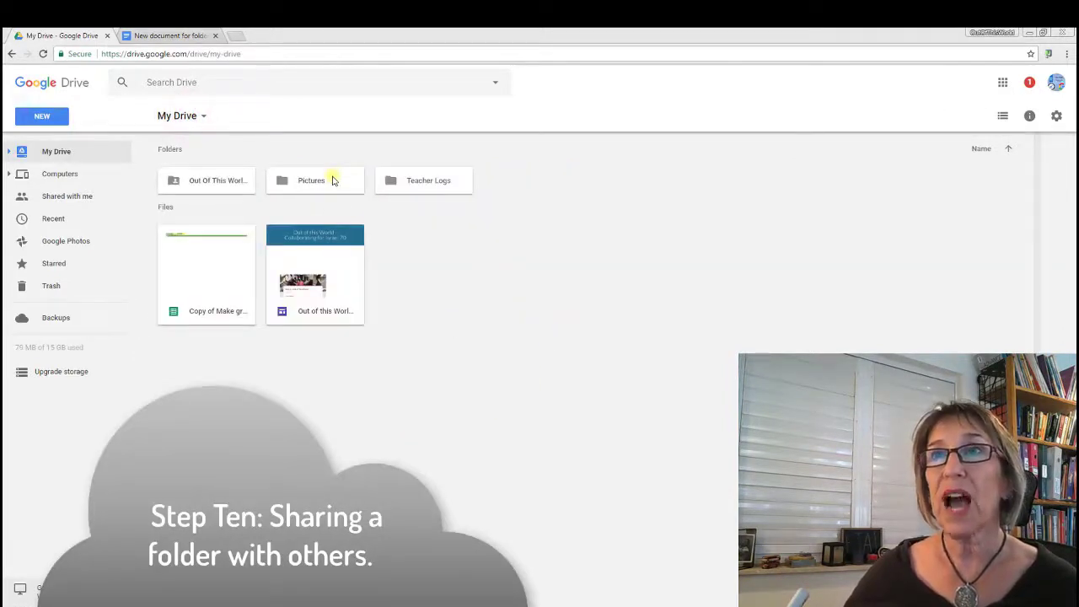
pyautogui.rightClick(333, 180)
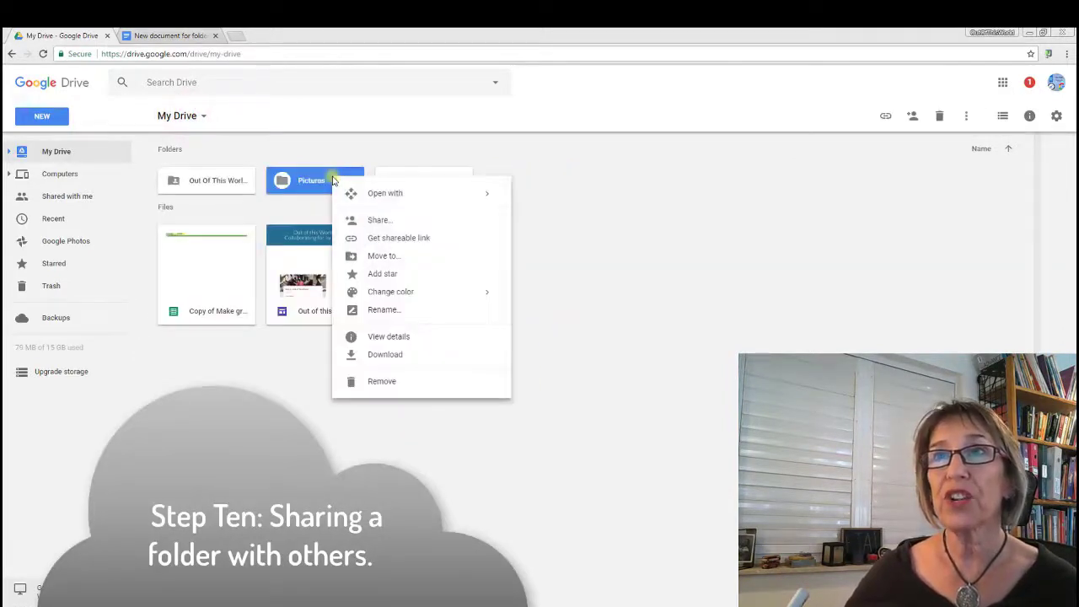
pyautogui.click(381, 220)
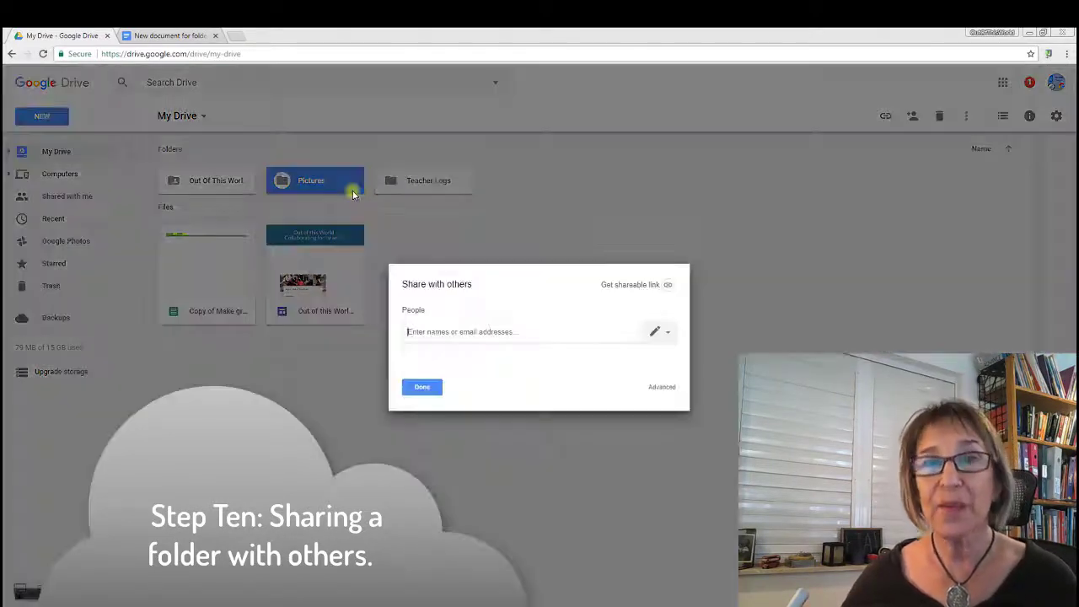
pyautogui.click(467, 335)
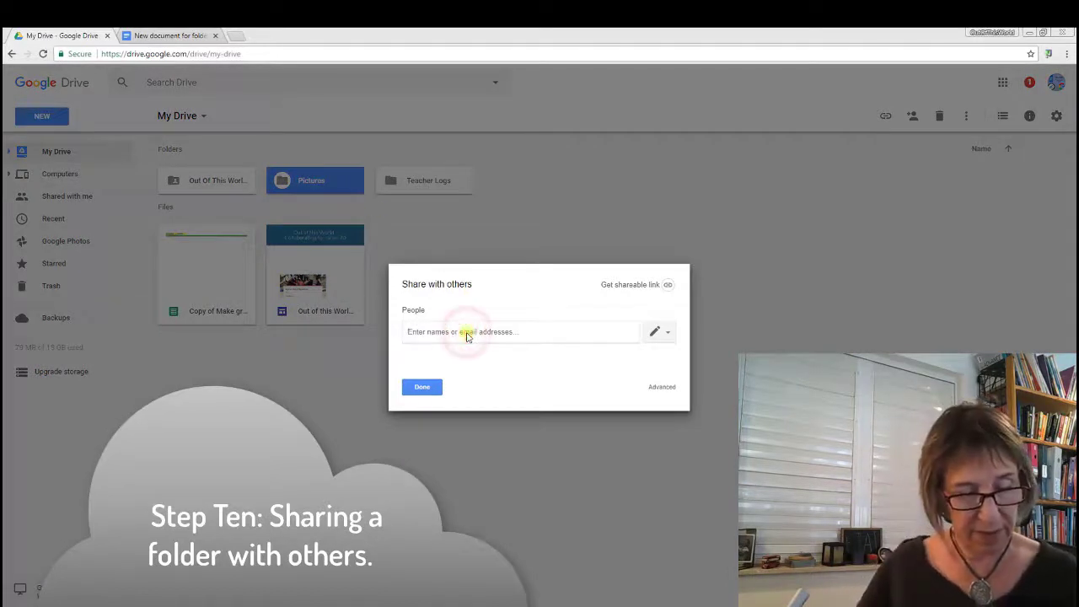
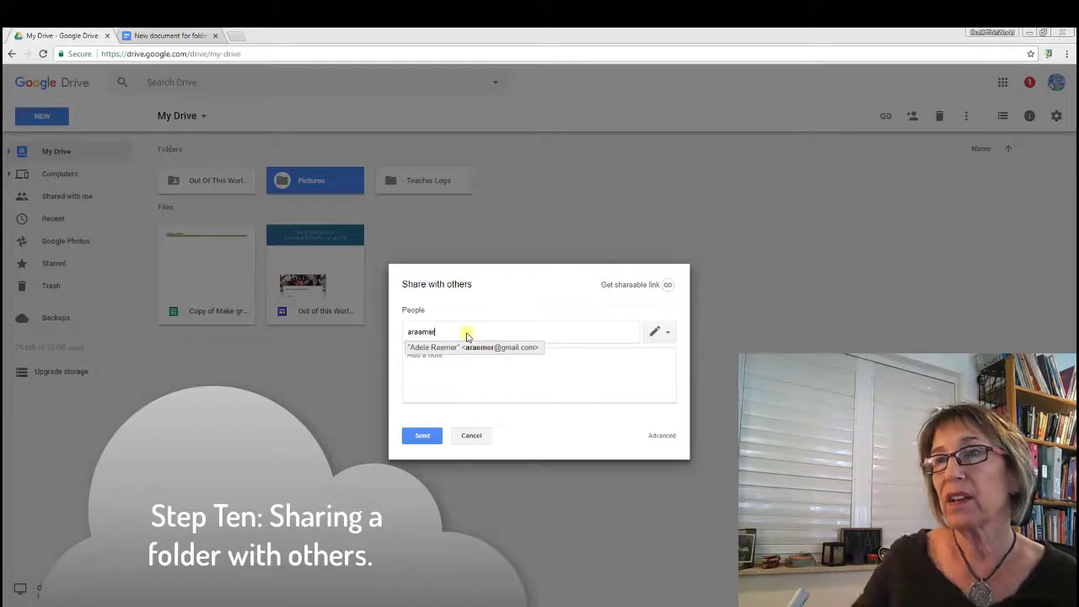
pyautogui.click(469, 347)
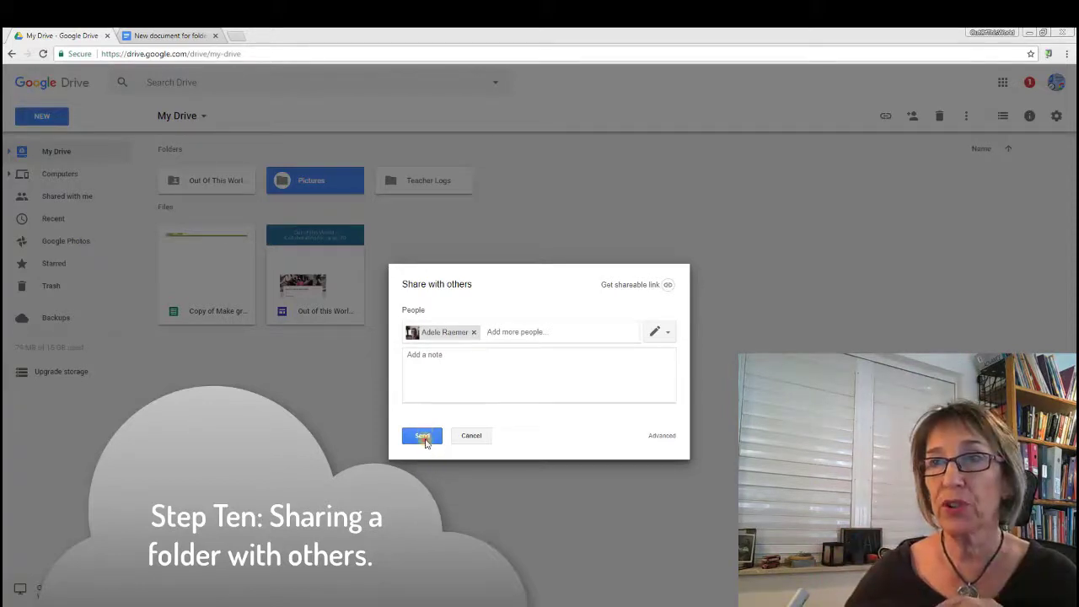
pyautogui.click(423, 435)
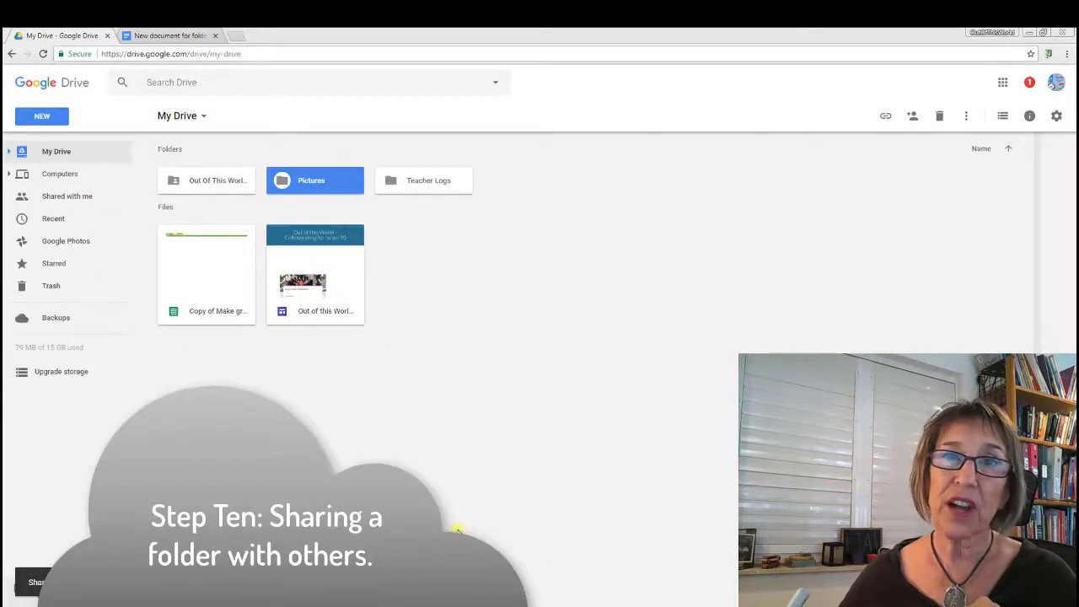